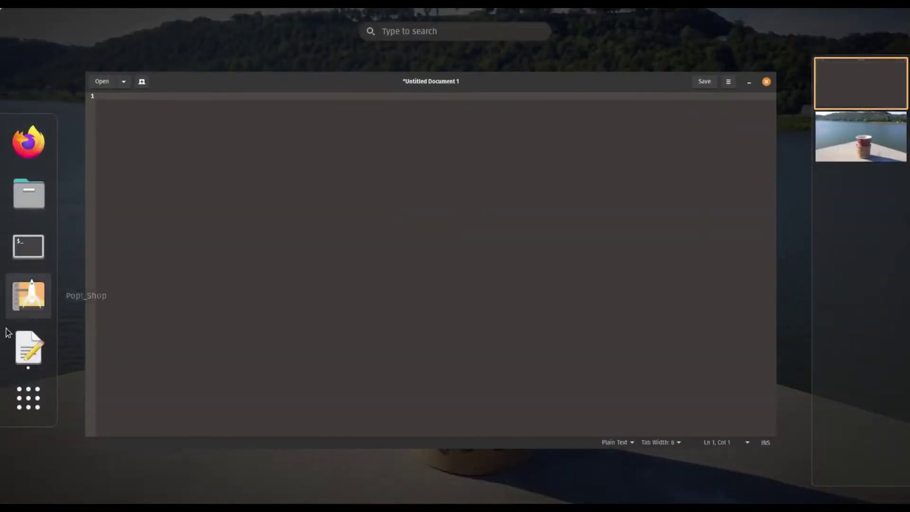
# Step: Launch the Settings app from the Pop!_OS application grid
pyautogui.click(210, 217)
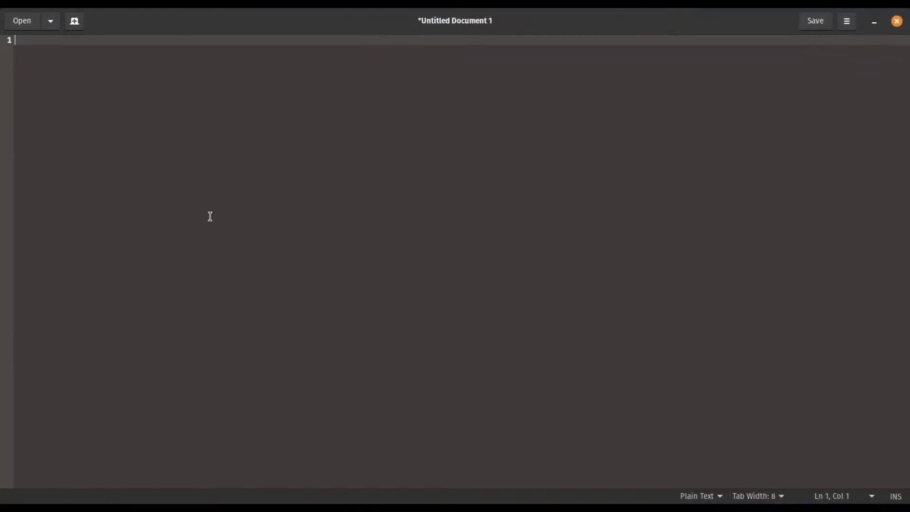
pyautogui.press('super')
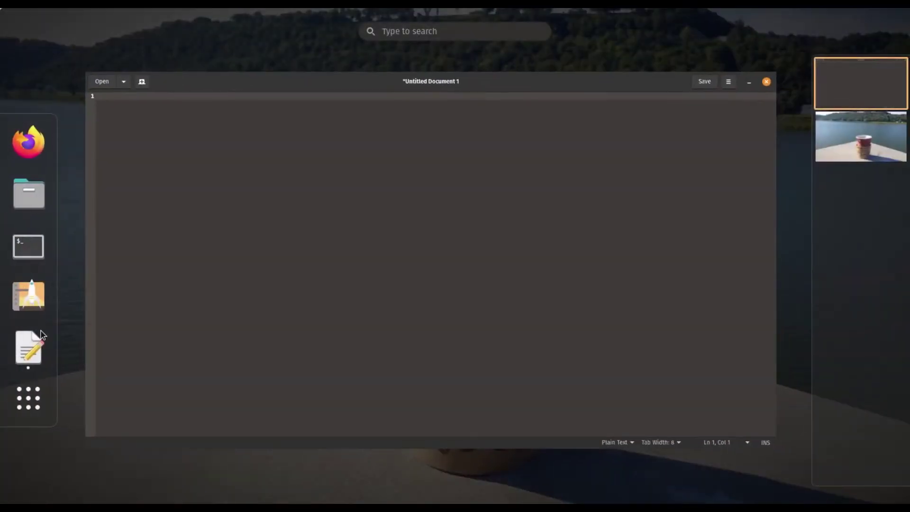
pyautogui.click(28, 397)
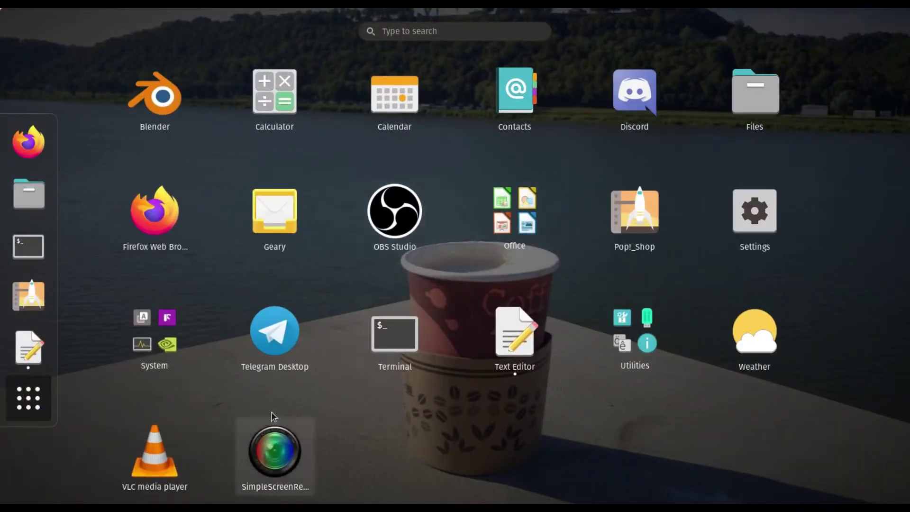
pyautogui.press('super')
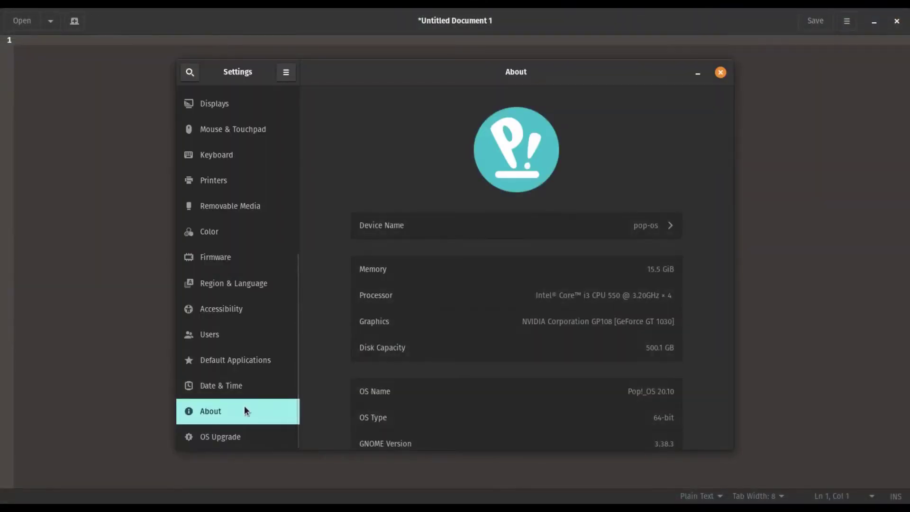
# Step: Maximize Settings and cancel the device rename, keeping the name pop-os
pyautogui.doubleClick(571, 71)
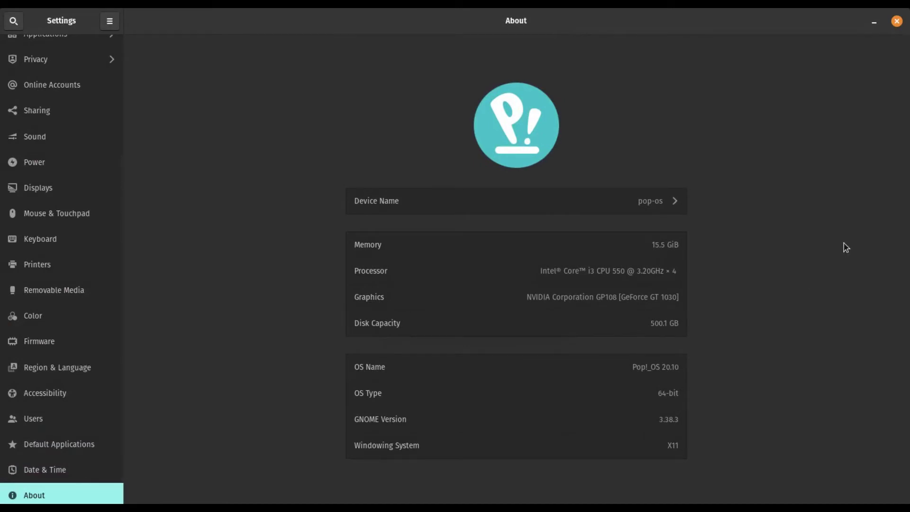
pyautogui.click(613, 203)
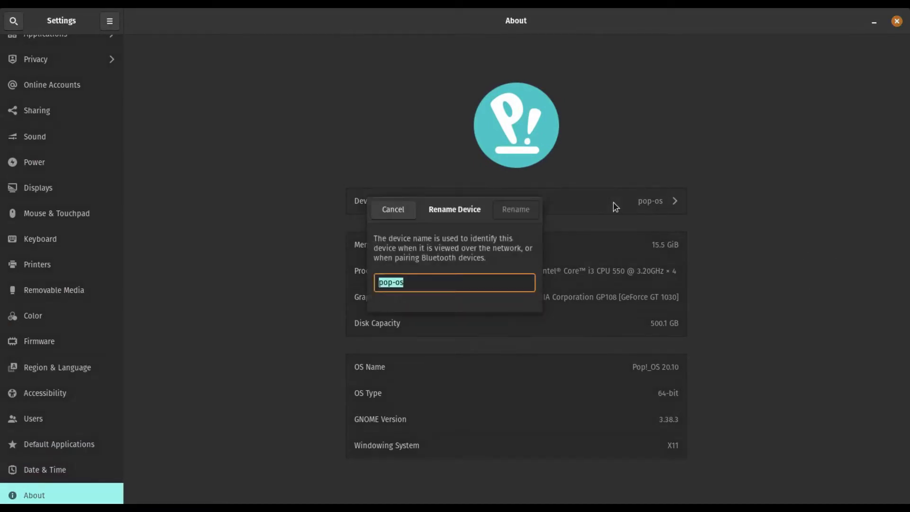
pyautogui.click(415, 212)
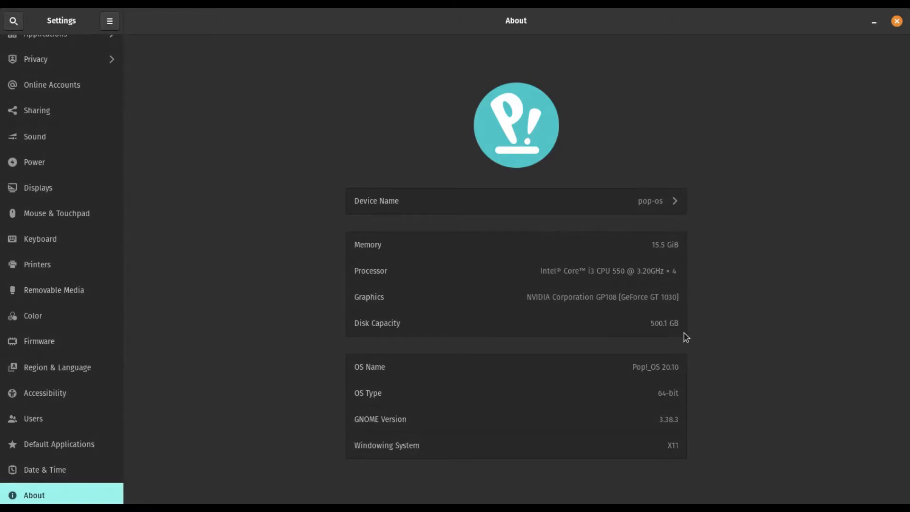
# Step: Select the OS name Pop!_OS 20.10 on the About page, then close Settings
pyautogui.doubleClick(659, 368)
pyautogui.click(670, 369)
pyautogui.tripleClick(670, 368)
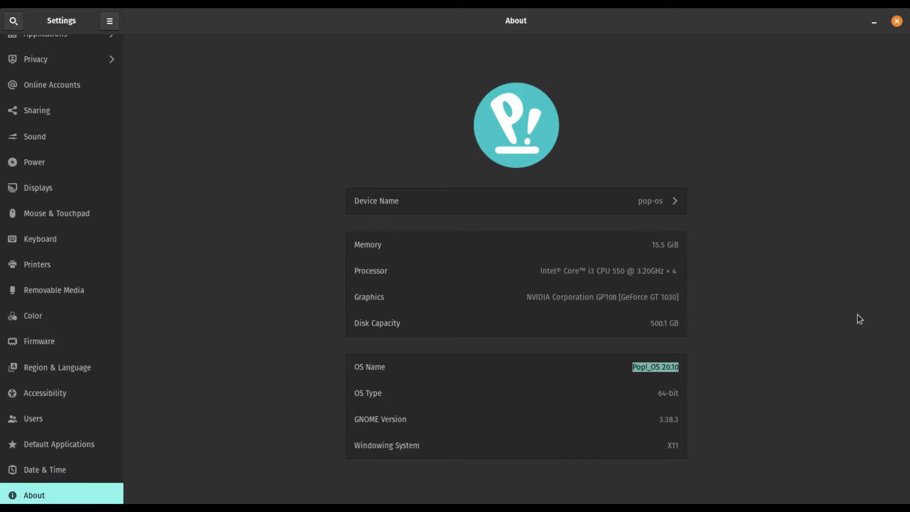
pyautogui.click(896, 21)
pyautogui.press('super')
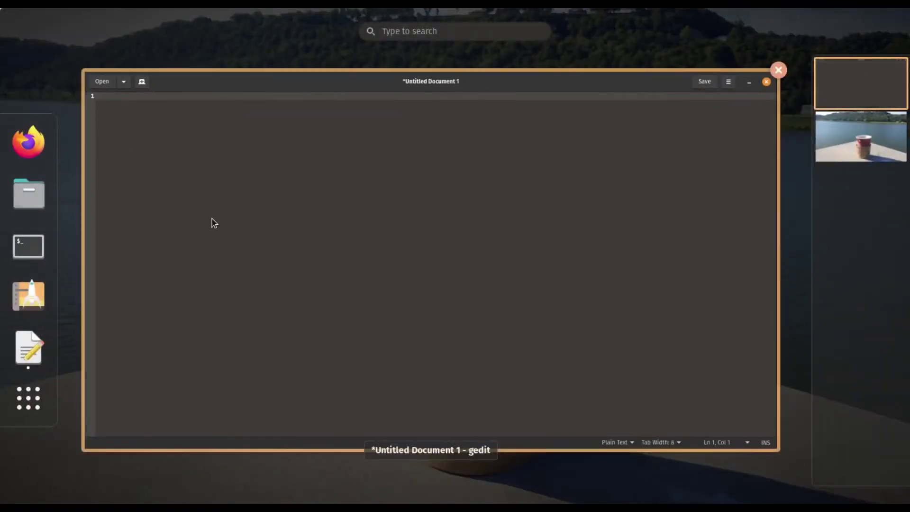
# Step: Search the installed apps for 'pop' and launch Pop!_Shop
pyautogui.write('pops')
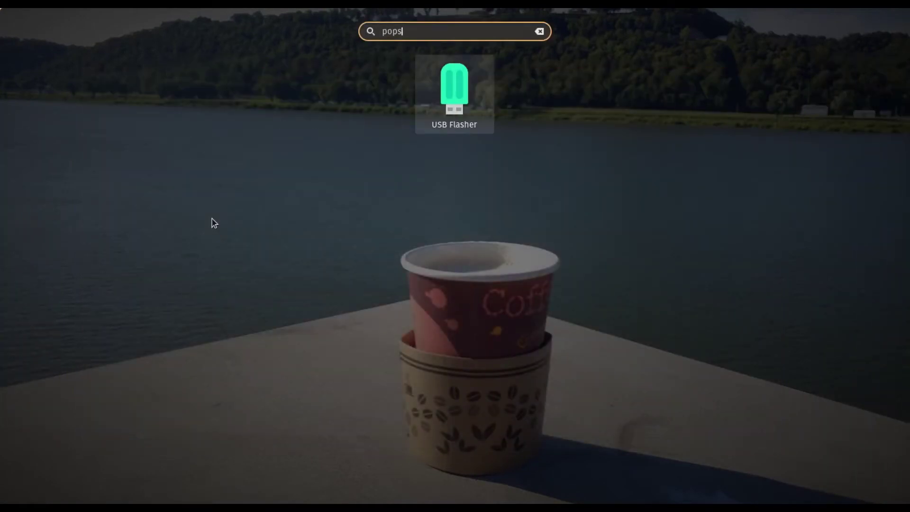
pyautogui.press('BackSpace')
pyautogui.press('BackSpace')
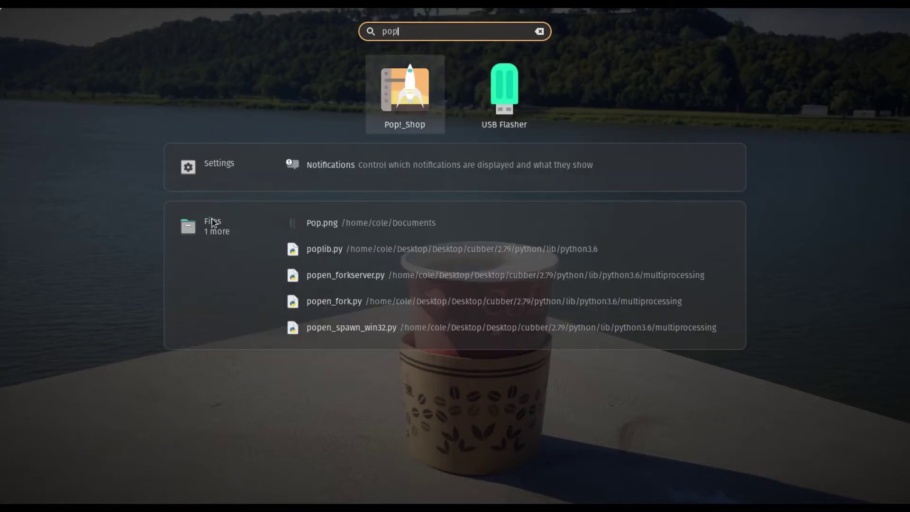
pyautogui.press('super')
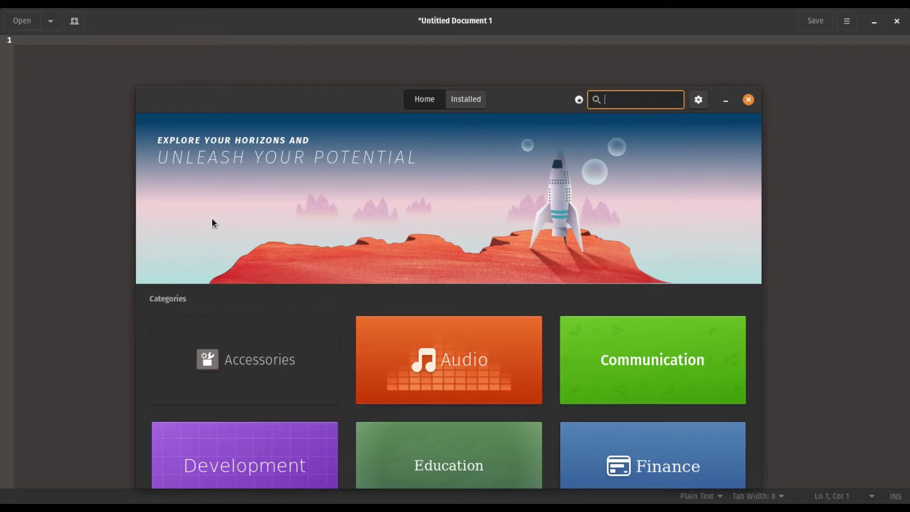
# Step: Search Pop!_Shop for 'gnome boxes' and open the GNOME Boxes details page
pyautogui.write('gnome')
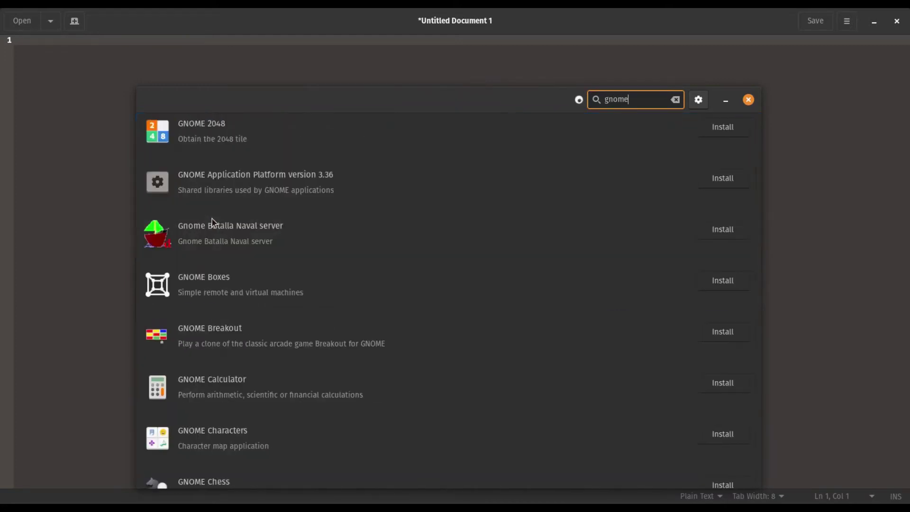
pyautogui.write(' boxes')
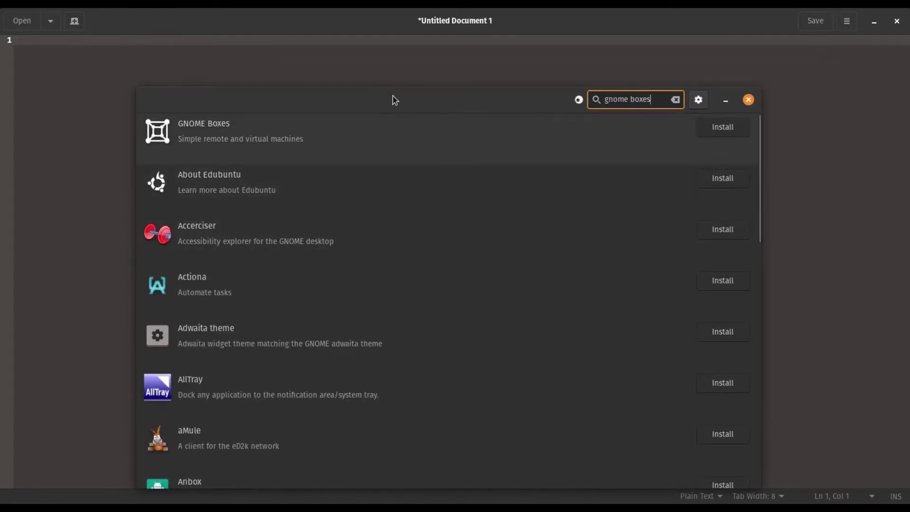
pyautogui.press('Return')
pyautogui.moveTo(401, 98); pyautogui.dragTo(396, 53)
pyautogui.click(507, 113)
# Step: Set the GNOME Boxes package source to Ubuntu (deb)
pyautogui.click(511, 134)
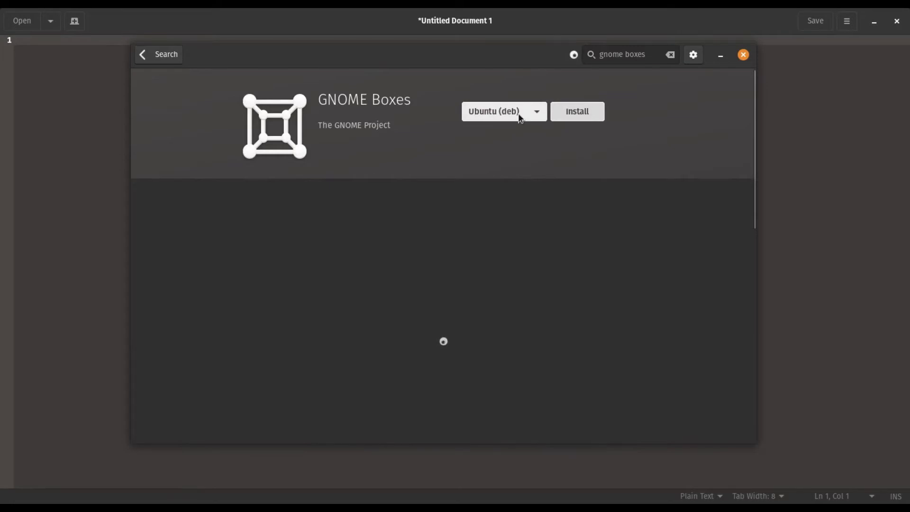
pyautogui.click(520, 118)
pyautogui.click(520, 96)
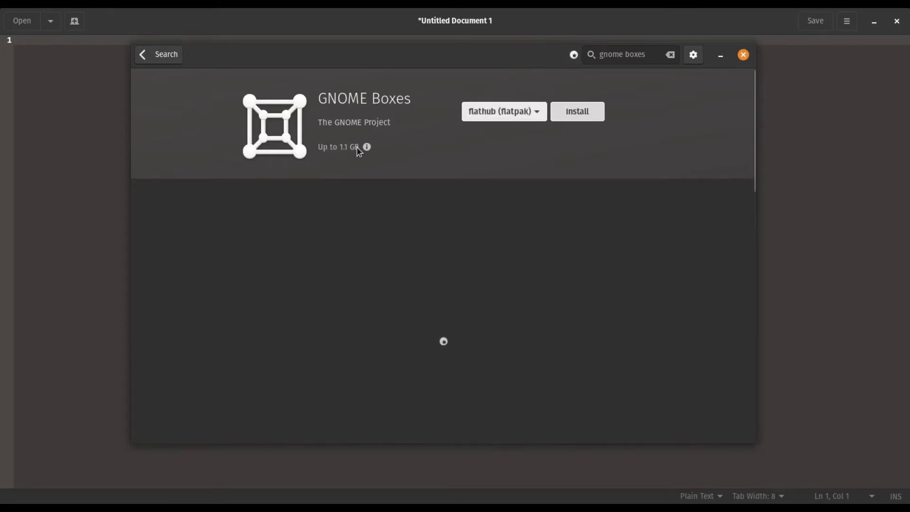
pyautogui.click(502, 113)
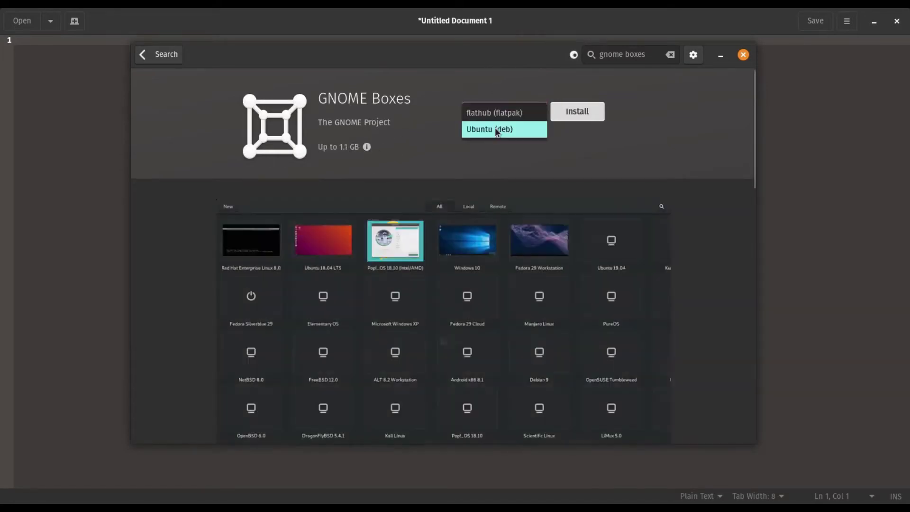
pyautogui.click(496, 130)
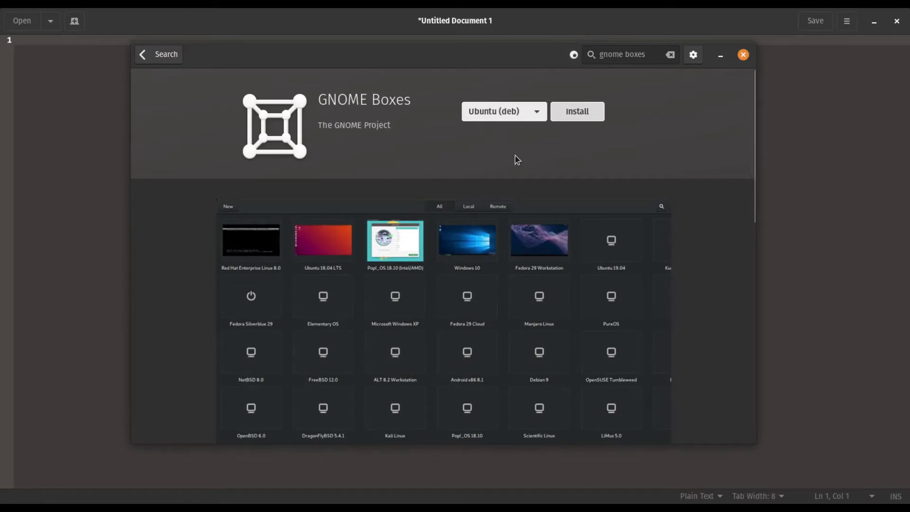
# Step: Review the GNOME Boxes page and start installing it
pyautogui.scroll(-5, 434, 149)
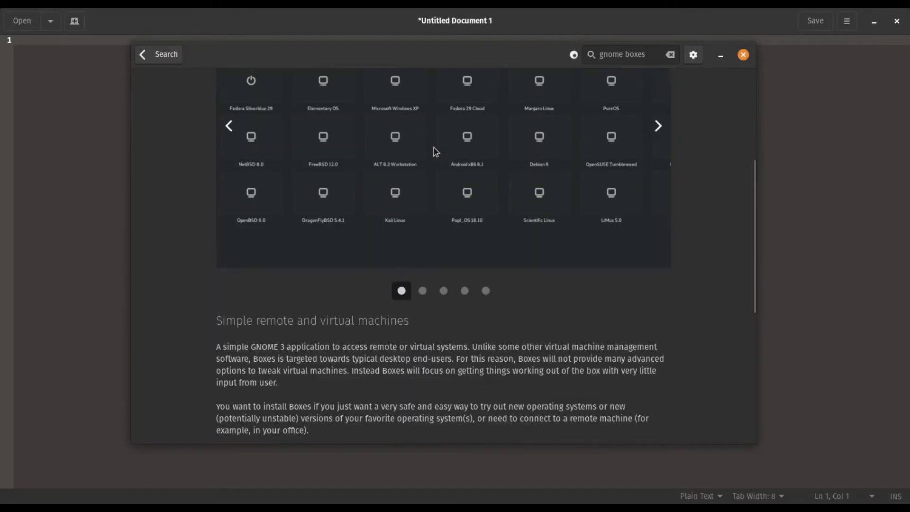
pyautogui.scroll(-5, 436, 152)
pyautogui.scroll(7, 440, 328)
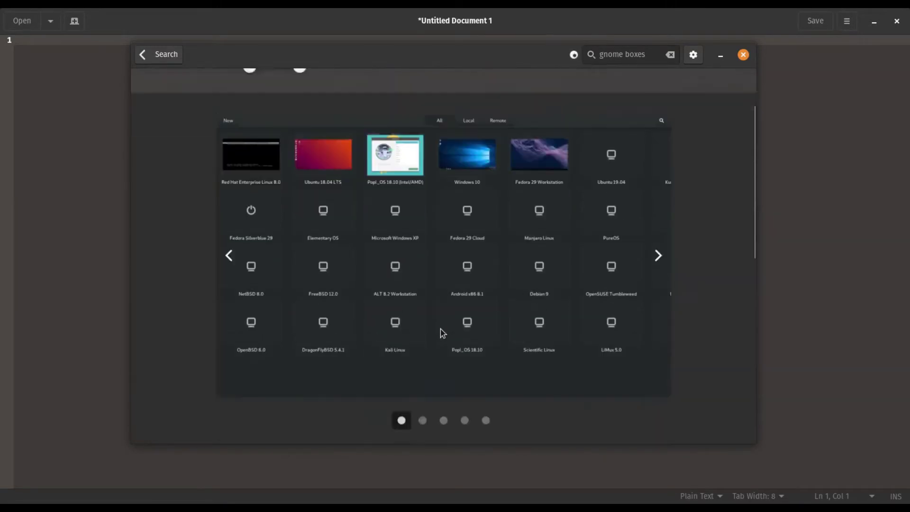
pyautogui.scroll(1, 440, 329)
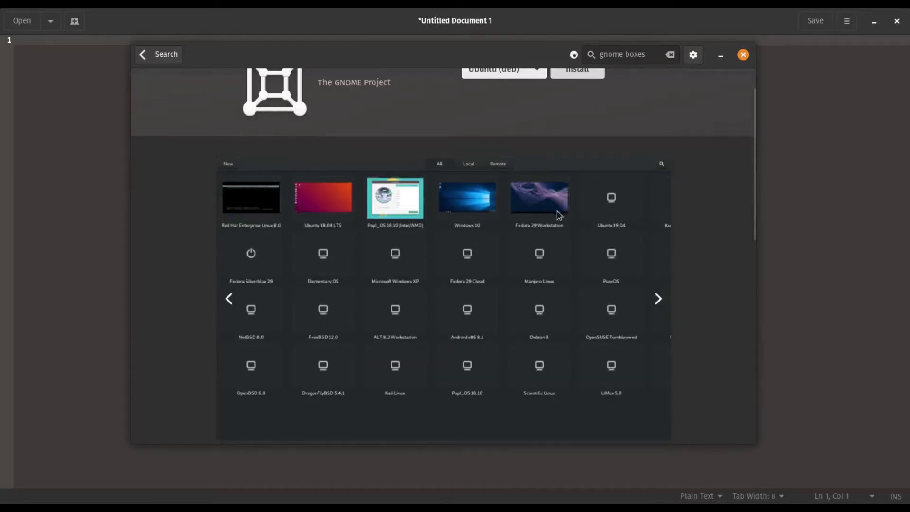
pyautogui.scroll(1, 559, 215)
pyautogui.click(595, 114)
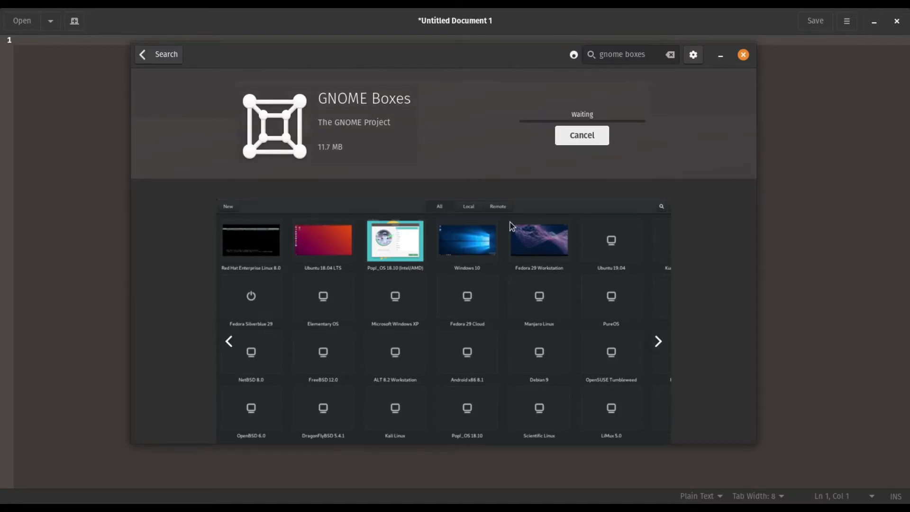
# Step: Authorise the GNOME Boxes install by entering the account password
pyautogui.scroll(-5, 499, 193)
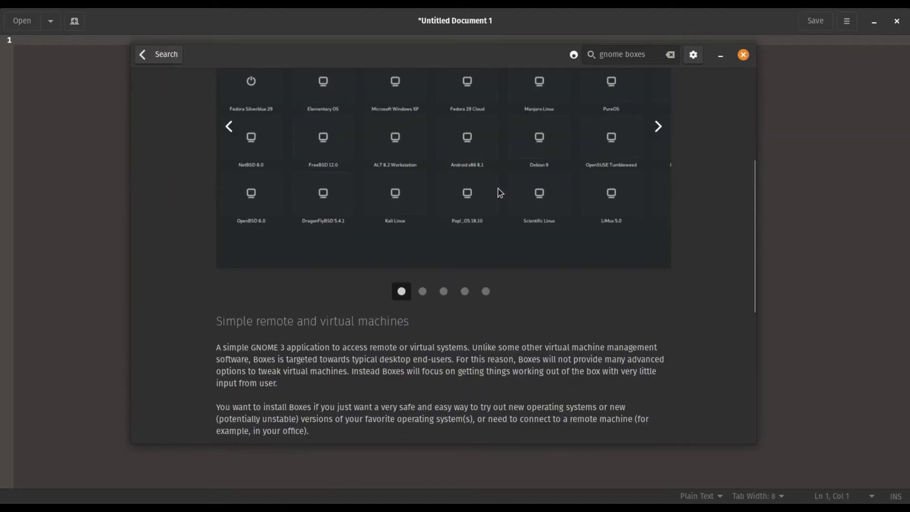
pyautogui.scroll(-6, 501, 193)
pyautogui.scroll(11, 500, 193)
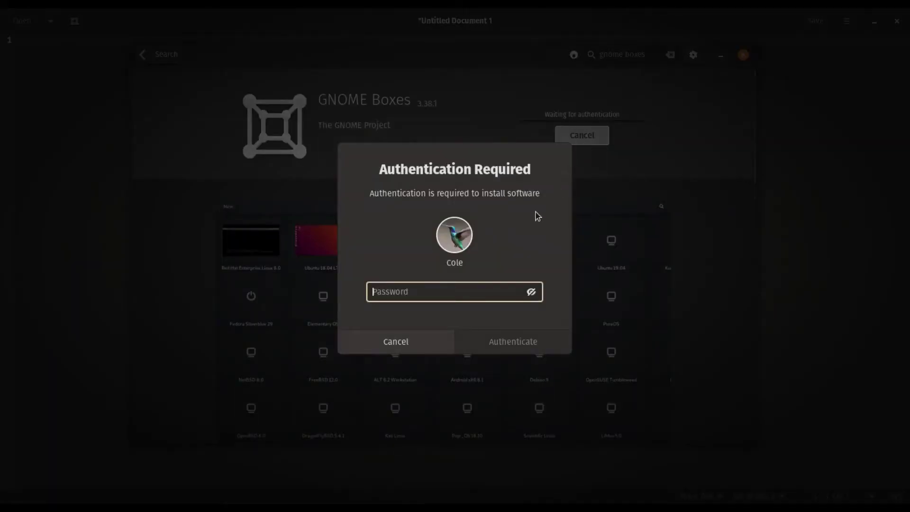
pyautogui.write('*******')
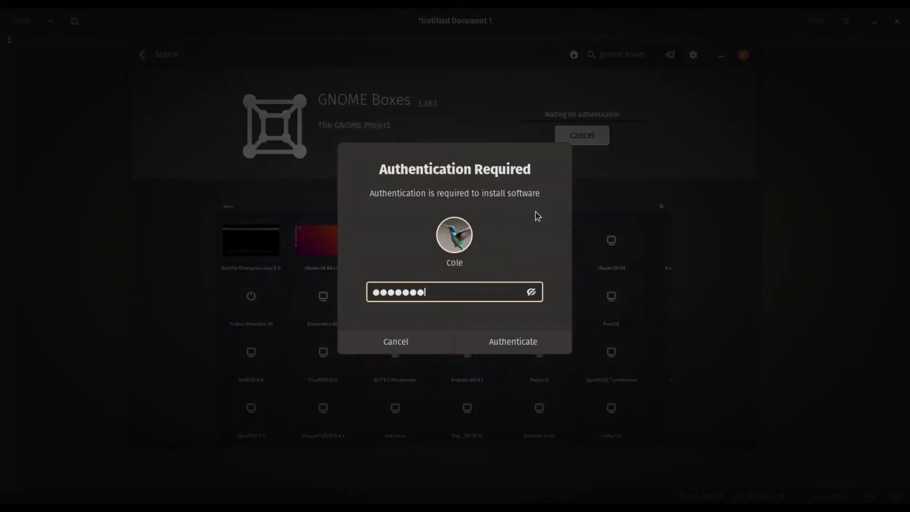
pyautogui.write('*')
pyautogui.press('Return')
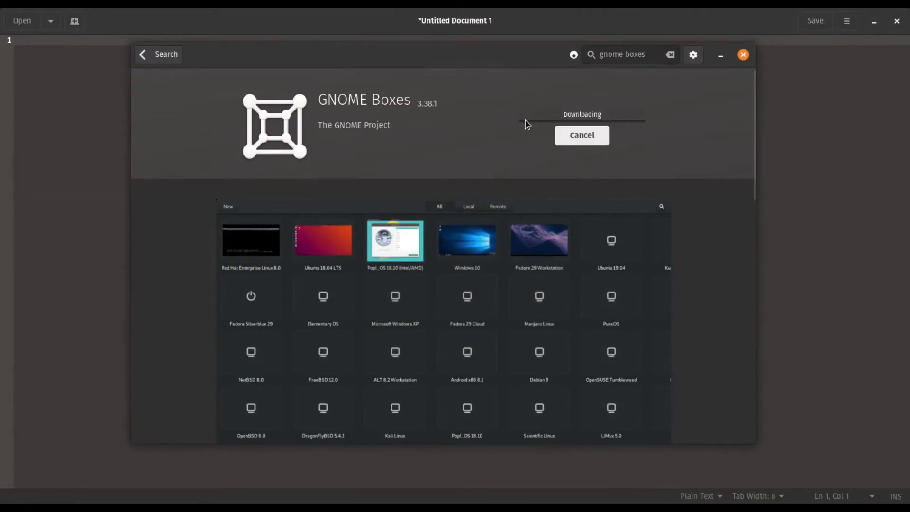
# Step: Maximize the Pop!_Shop window while the install runs
pyautogui.scroll(-2, 615, 326)
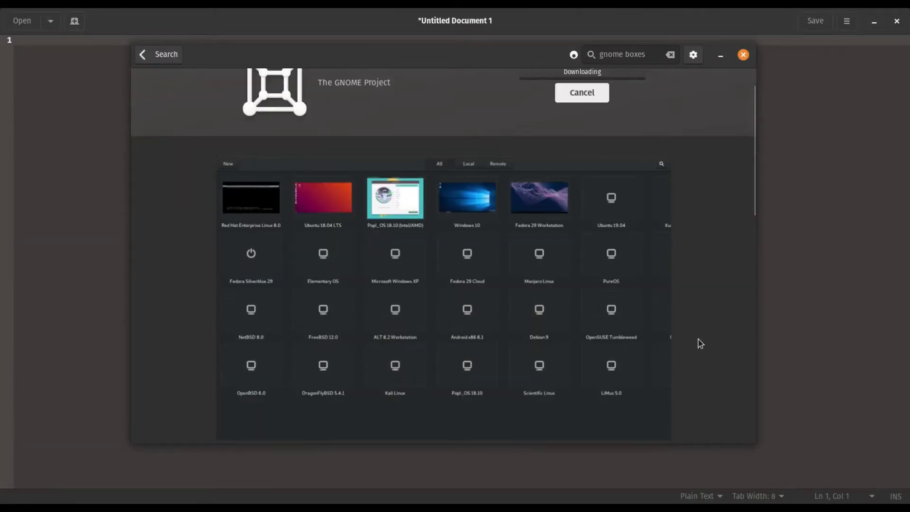
pyautogui.scroll(1, 698, 341)
pyautogui.scroll(-15, 699, 341)
pyautogui.scroll(-2, 699, 340)
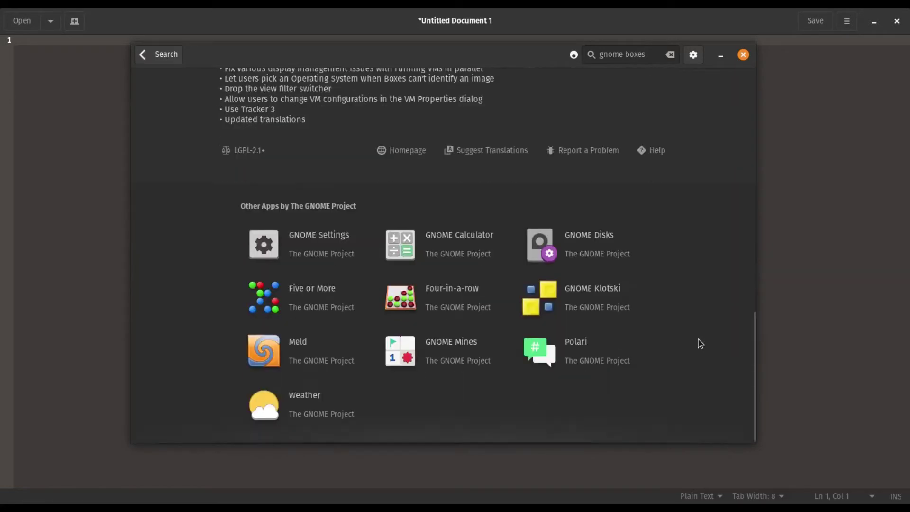
pyautogui.scroll(15, 698, 340)
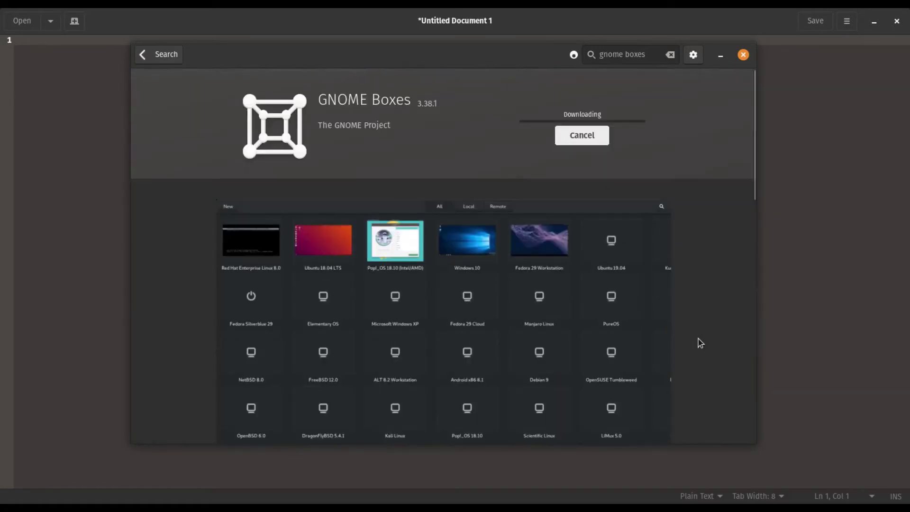
pyautogui.scroll(-5, 698, 341)
pyautogui.scroll(5, 698, 341)
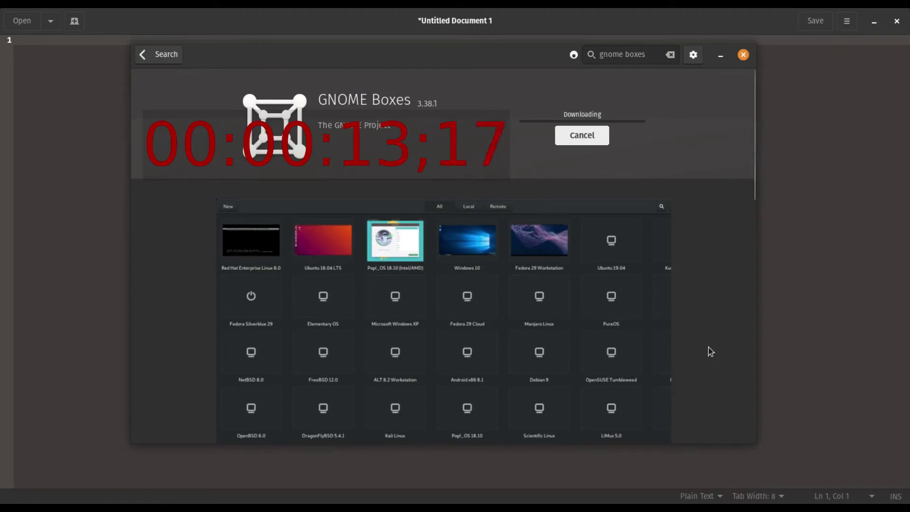
pyautogui.moveTo(622, 352)
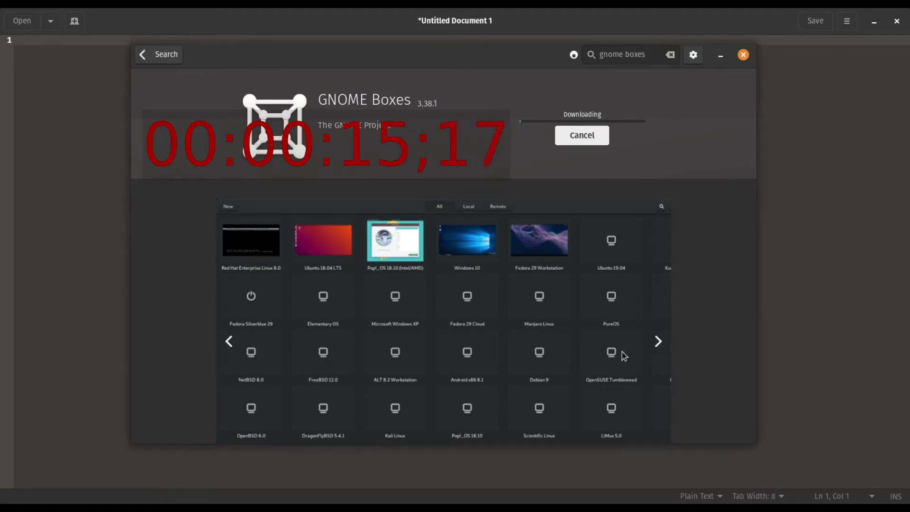
pyautogui.press('super+Up')
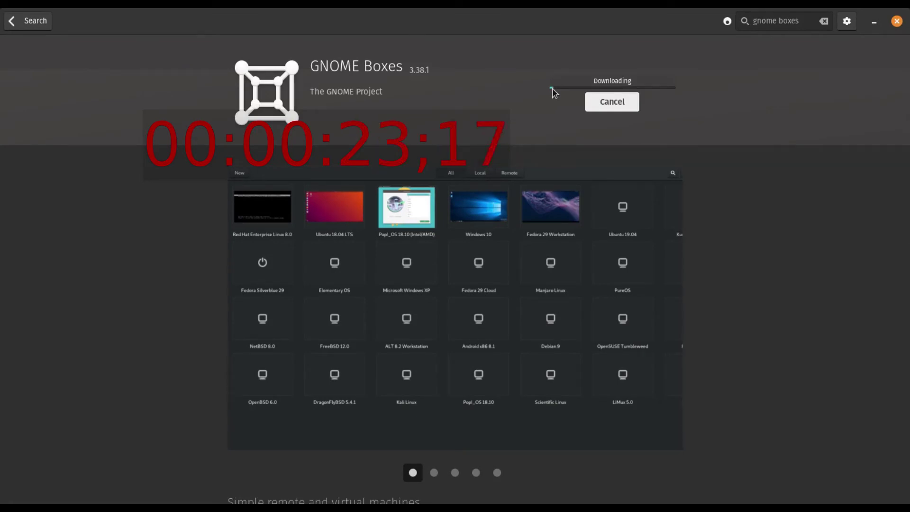
# Step: Read the connection-reset error details, dismiss the failure message and retry the install
pyautogui.click(833, 34)
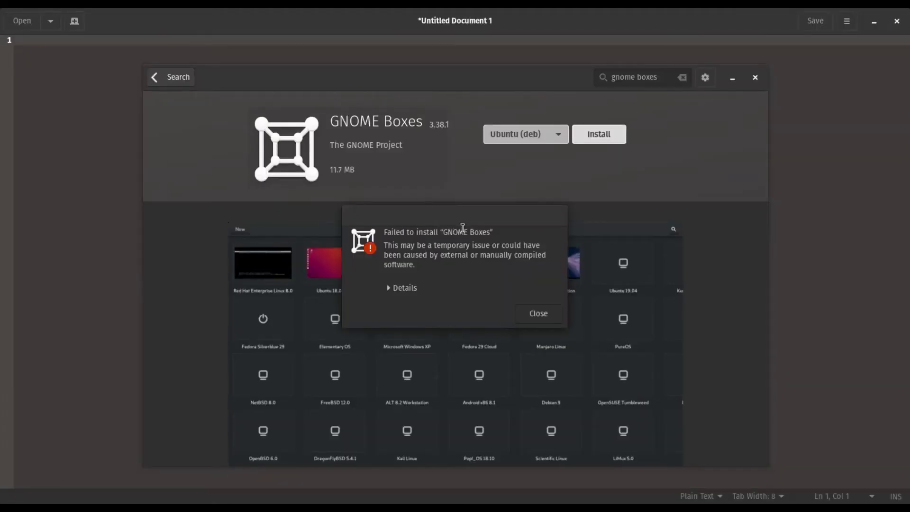
pyautogui.moveTo(463, 232); pyautogui.dragTo(366, 227)
pyautogui.click(409, 294)
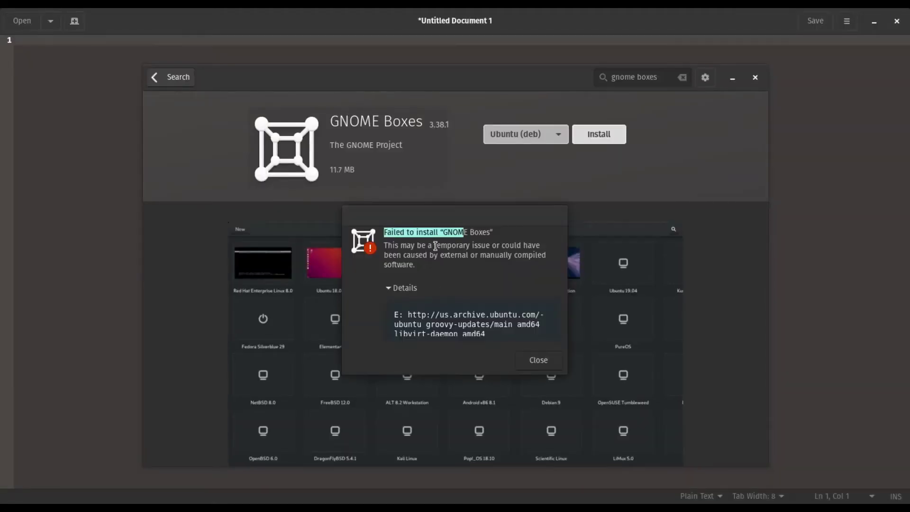
pyautogui.click(401, 232)
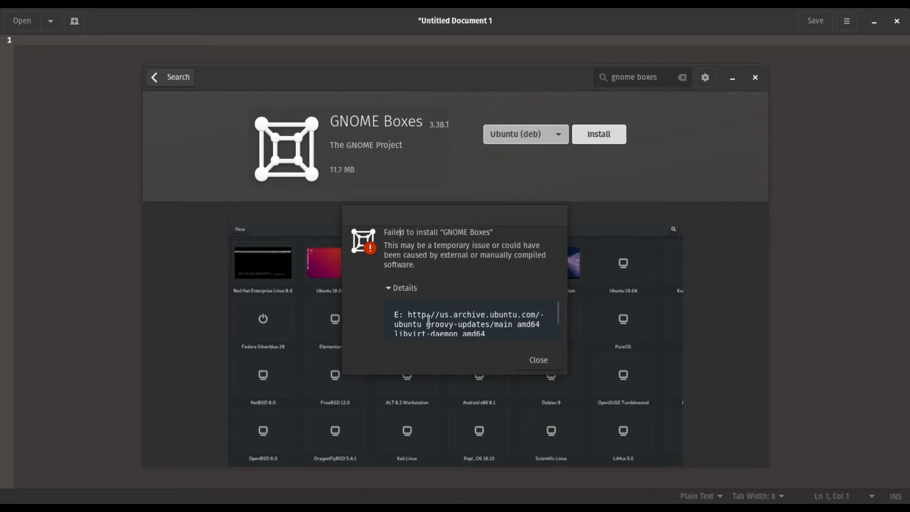
pyautogui.scroll(-4, 429, 316)
pyautogui.scroll(-3, 441, 320)
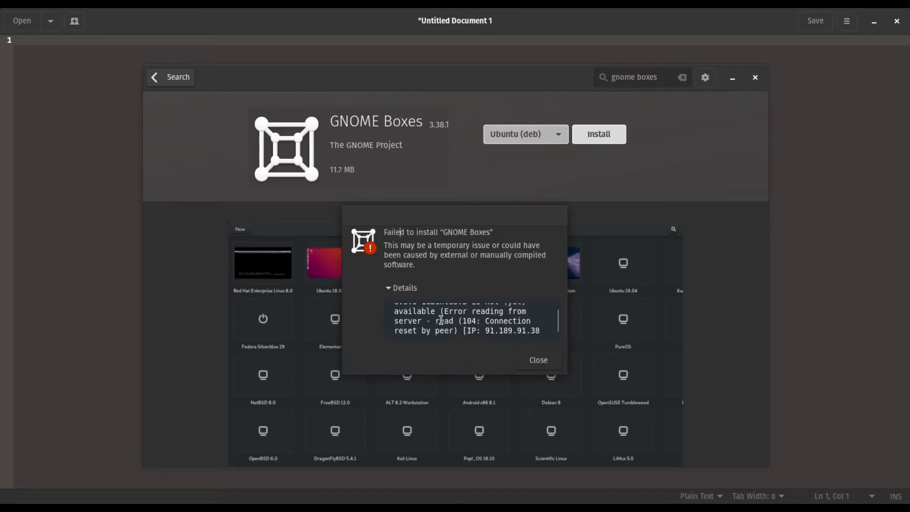
pyautogui.scroll(-2, 472, 323)
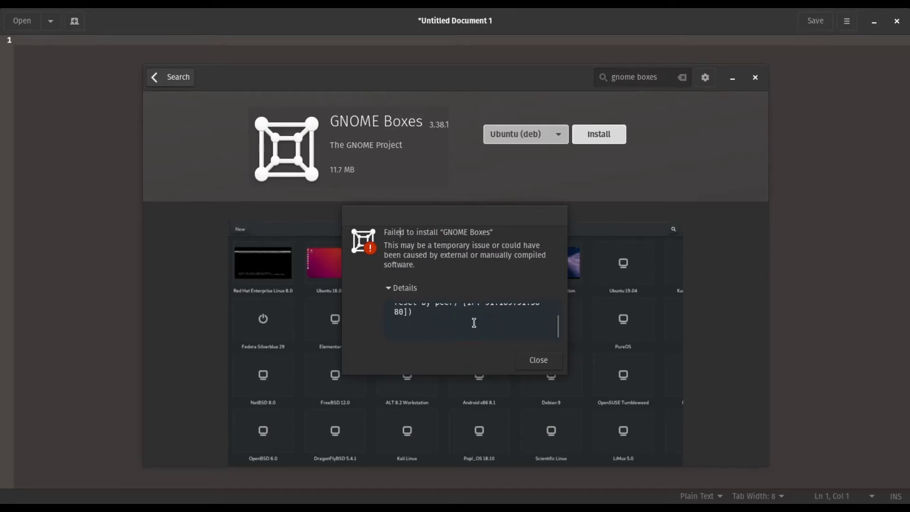
pyautogui.scroll(10, 473, 321)
pyautogui.click(552, 359)
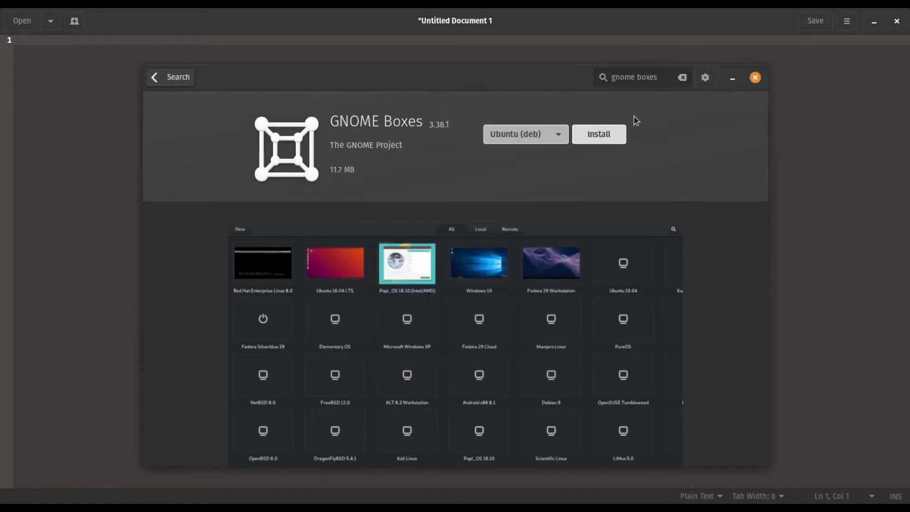
pyautogui.click(599, 135)
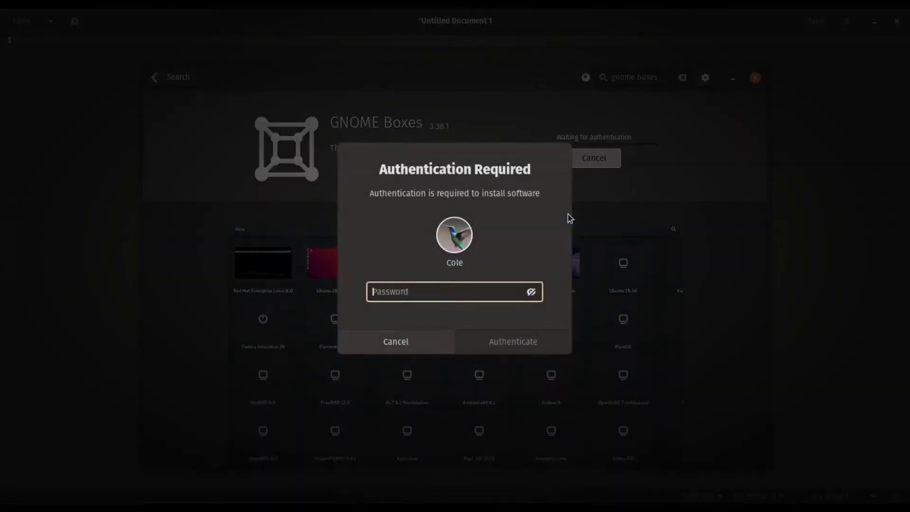
# Step: Enter the account password to complete the GNOME Boxes install, then launch Boxes
pyautogui.write('********')
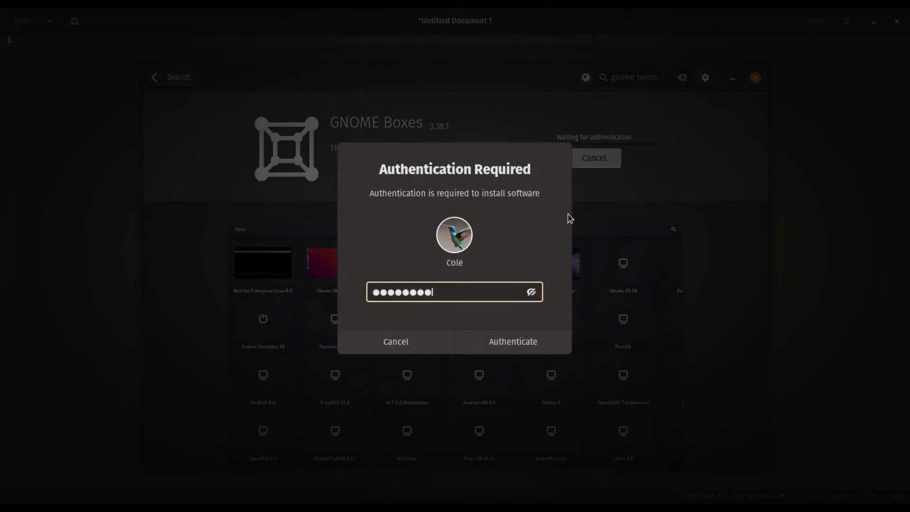
pyautogui.press('Return')
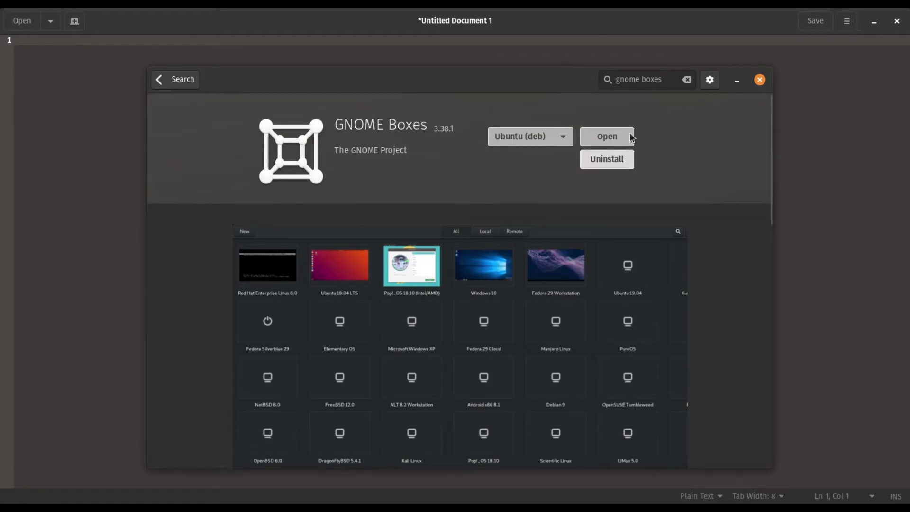
pyautogui.click(607, 141)
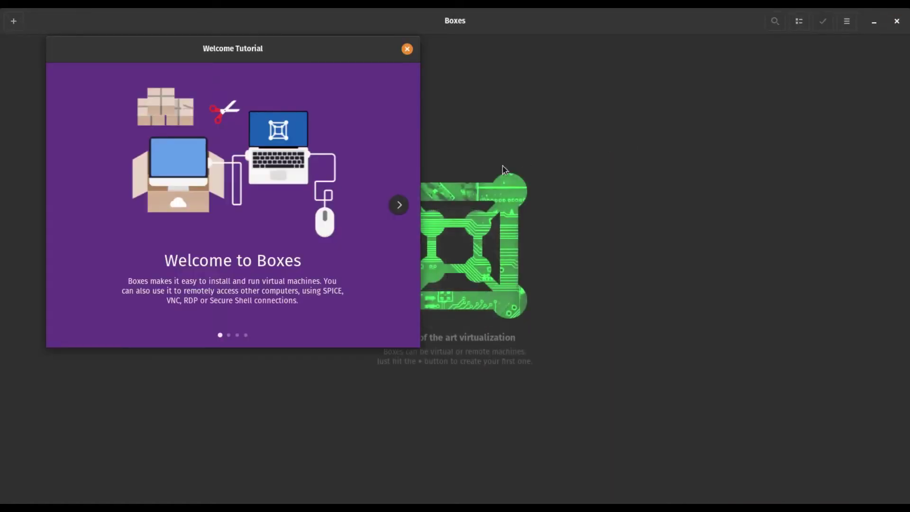
# Step: Page through the tutorial's Express Installation, Easy Downloads and Drag and Drop slides
pyautogui.click(400, 204)
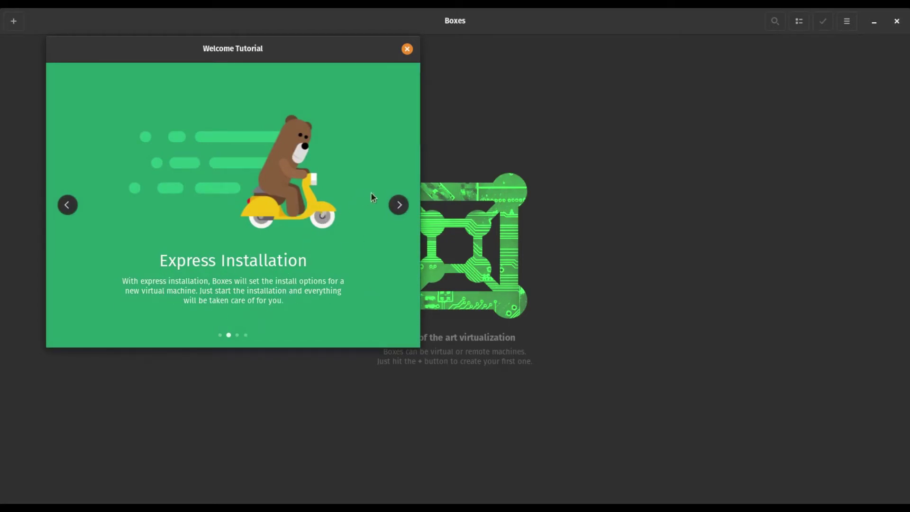
pyautogui.click(400, 204)
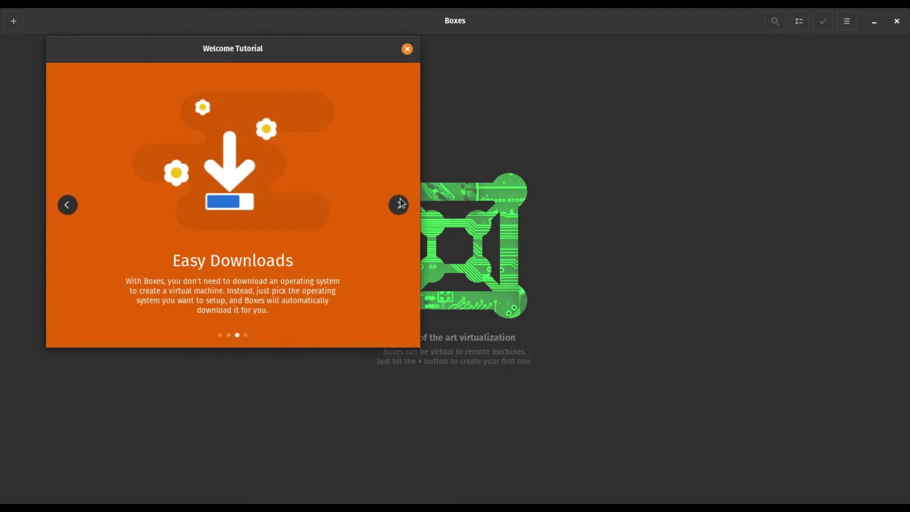
pyautogui.click(400, 205)
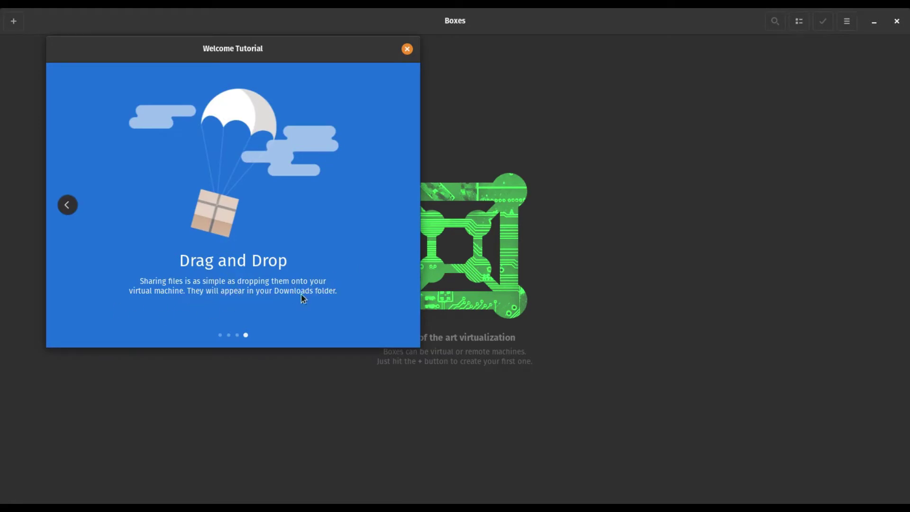
# Step: Close the tutorial and start a new virtual machine, viewing the OS source options
pyautogui.click(407, 48)
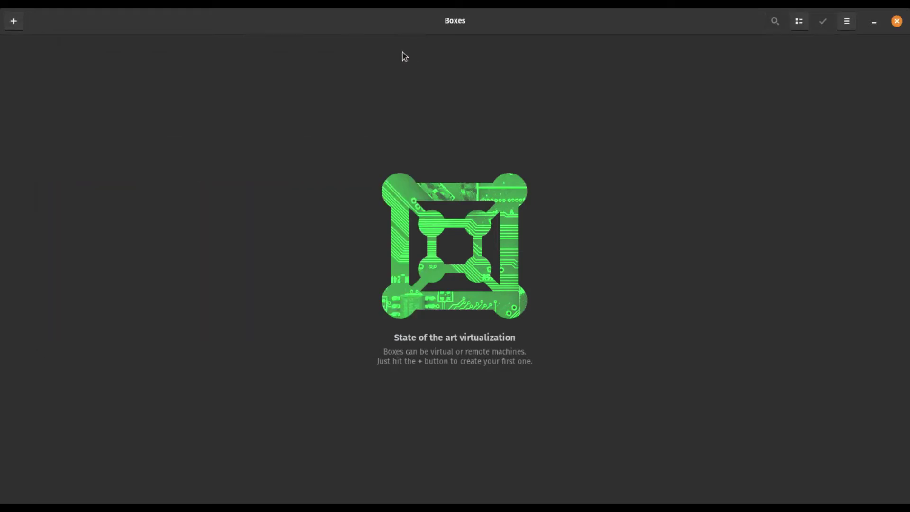
pyautogui.click(14, 21)
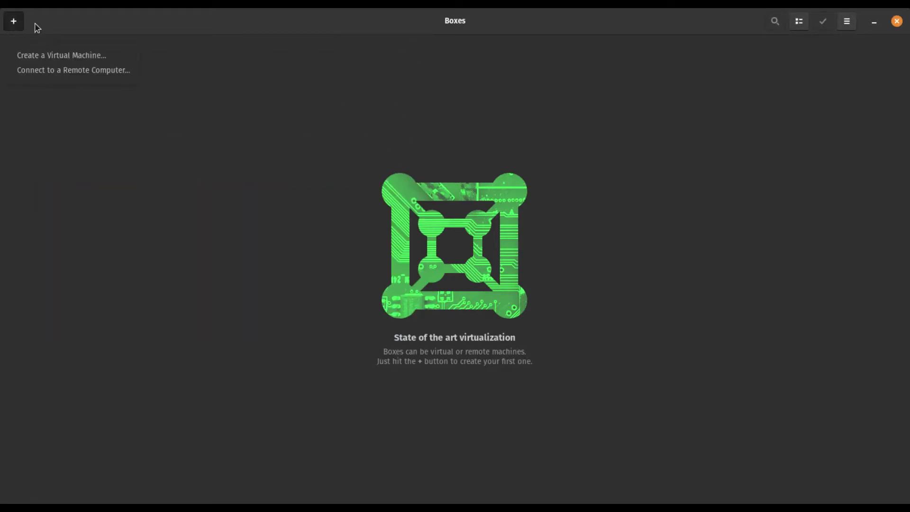
pyautogui.click(56, 58)
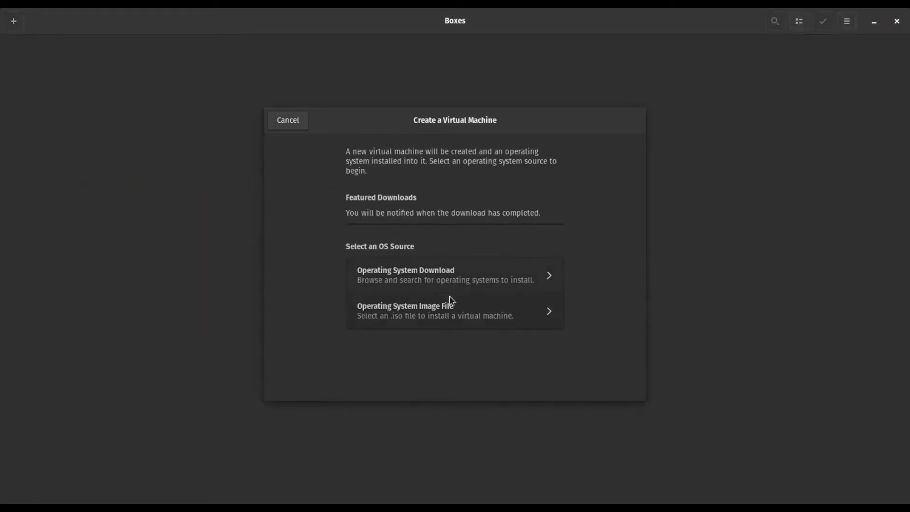
pyautogui.scroll(-2, 455, 375)
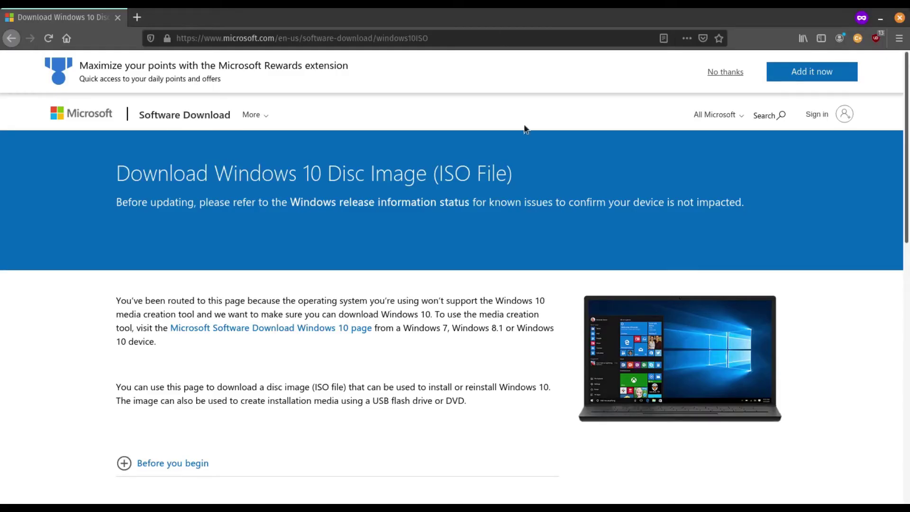
# Step: Open Microsoft's Windows 10 download page in Firefox and close the extra tab
pyautogui.scroll(-1, 479, 222)
pyautogui.scroll(1, 439, 225)
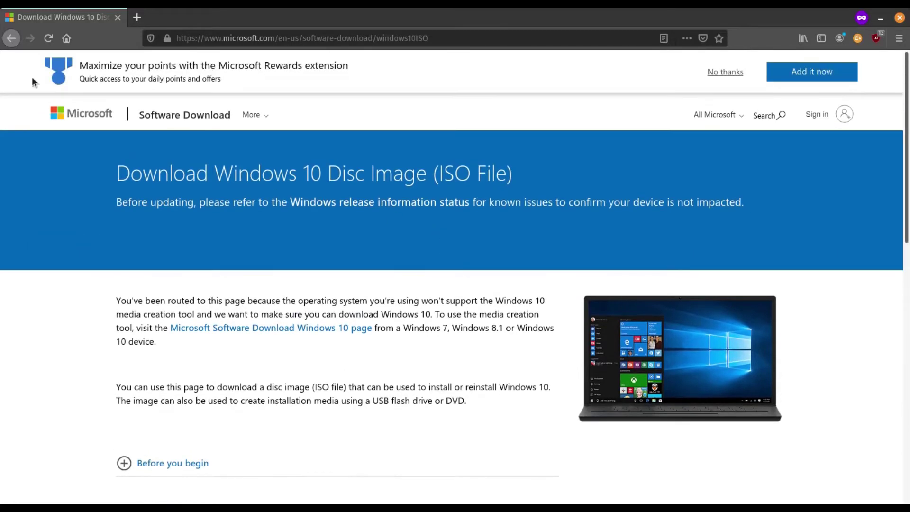
pyautogui.click(302, 38)
pyautogui.click(305, 40)
pyautogui.click(329, 328)
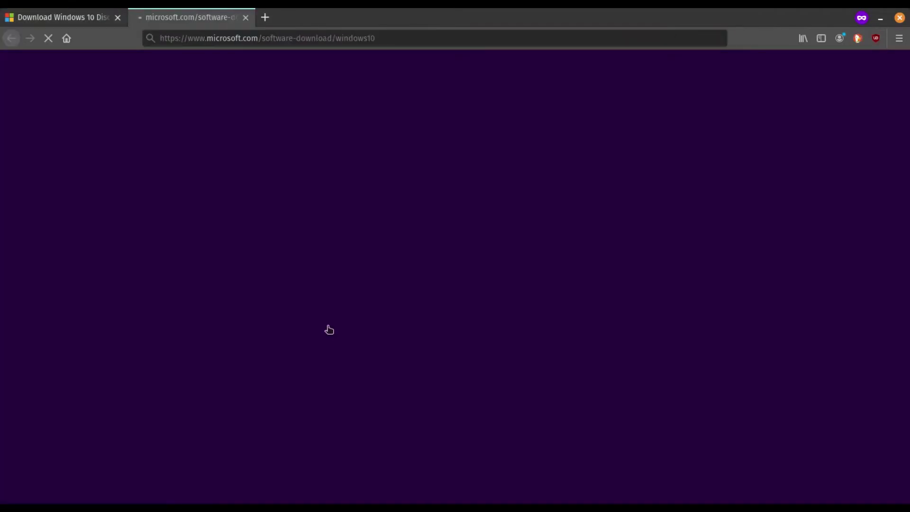
pyautogui.click(241, 22)
pyautogui.scroll(-3, 433, 314)
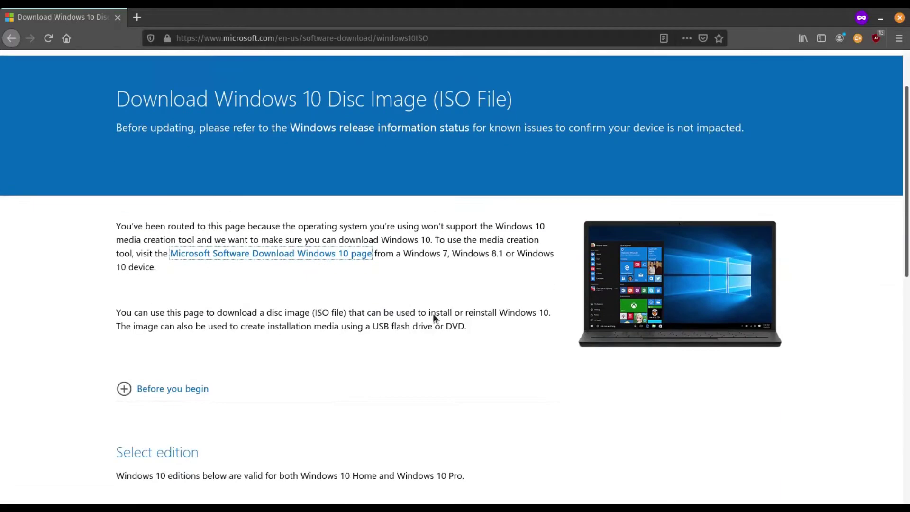
pyautogui.scroll(-2, 332, 282)
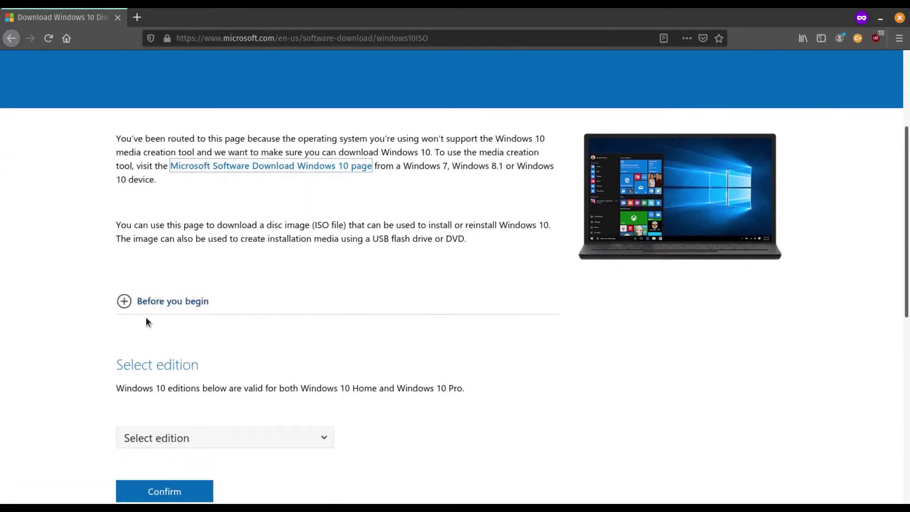
pyautogui.scroll(-2, 137, 297)
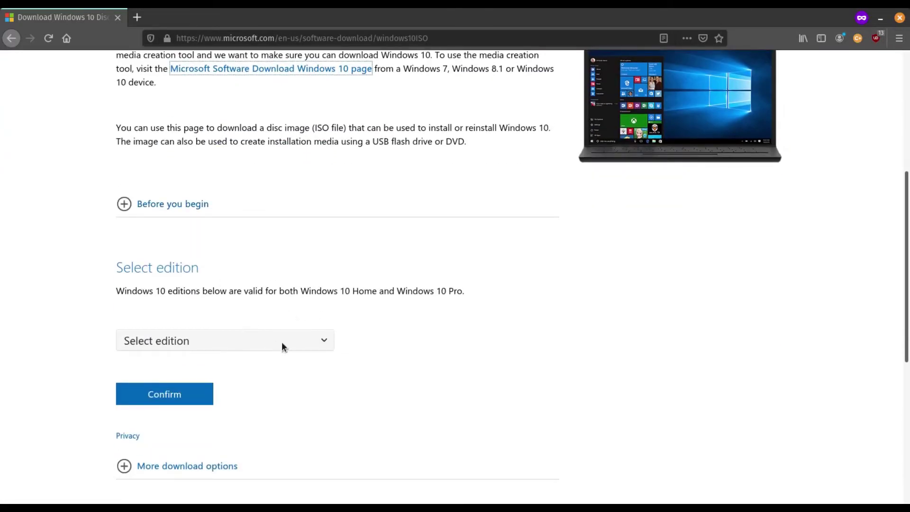
# Step: Select the Windows 10 edition and confirm it
pyautogui.click(303, 341)
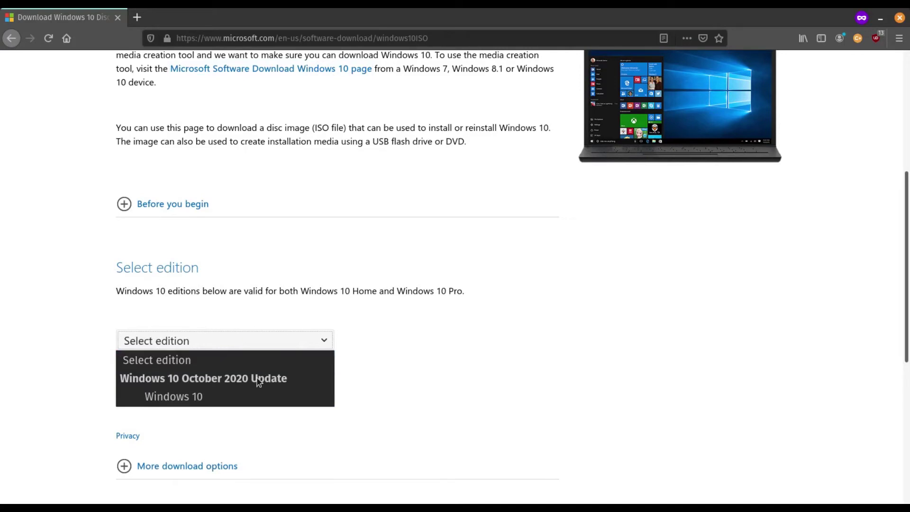
pyautogui.click(221, 373)
pyautogui.click(228, 343)
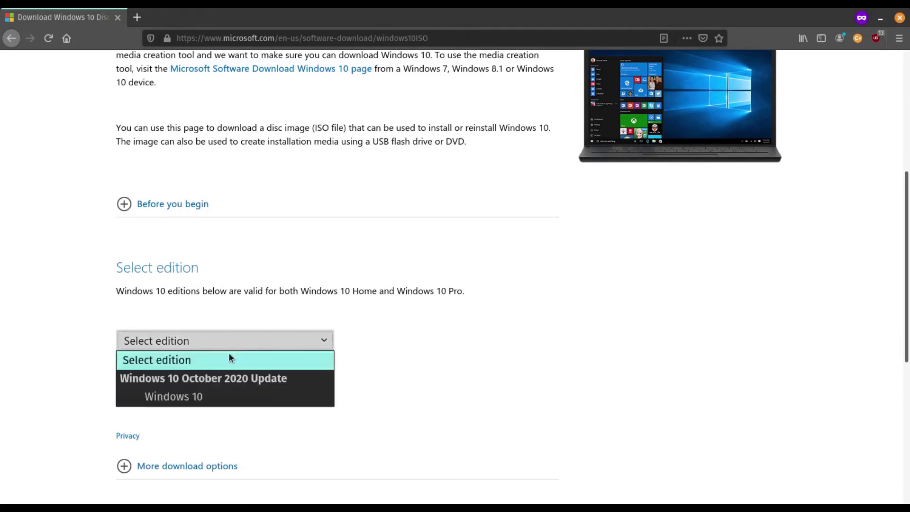
pyautogui.click(221, 396)
pyautogui.scroll(-1, 378, 311)
pyautogui.scroll(-1, 378, 312)
pyautogui.click(187, 300)
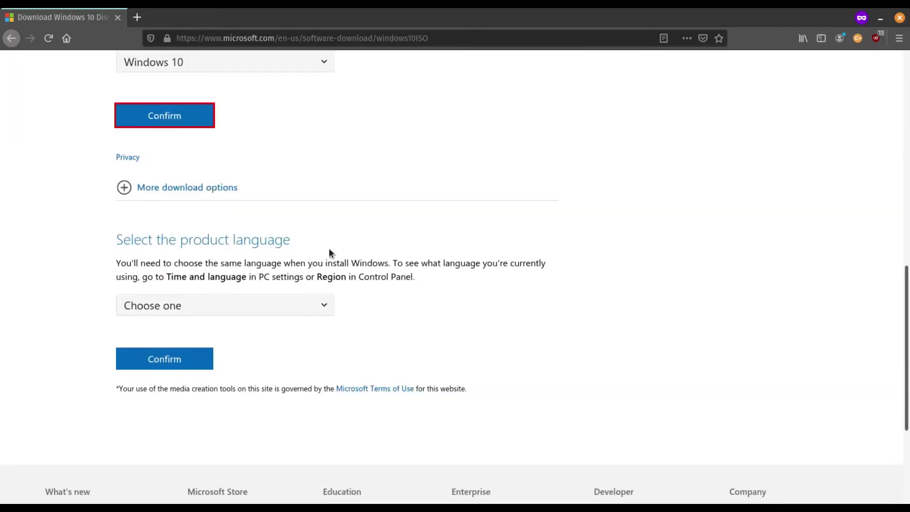
# Step: Choose English as the product language
pyautogui.scroll(-1, 329, 254)
pyautogui.click(301, 244)
pyautogui.scroll(-8, 244, 328)
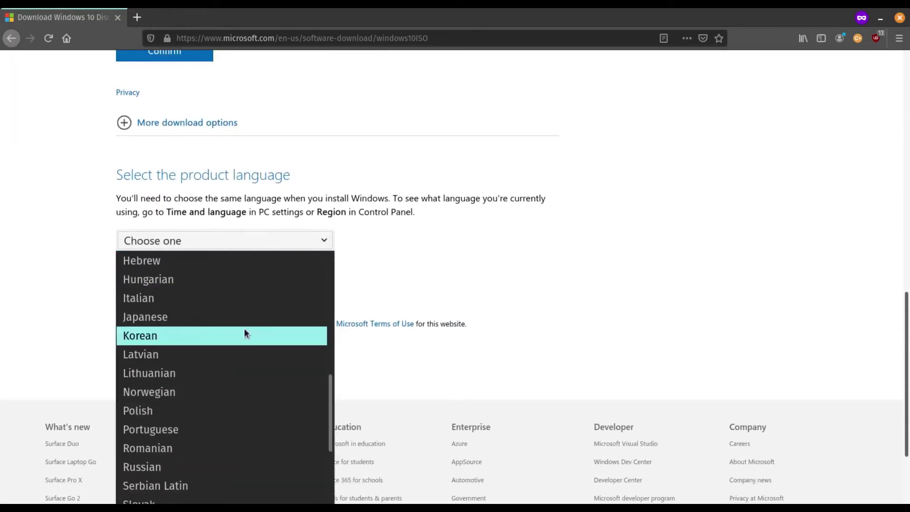
pyautogui.scroll(7, 238, 436)
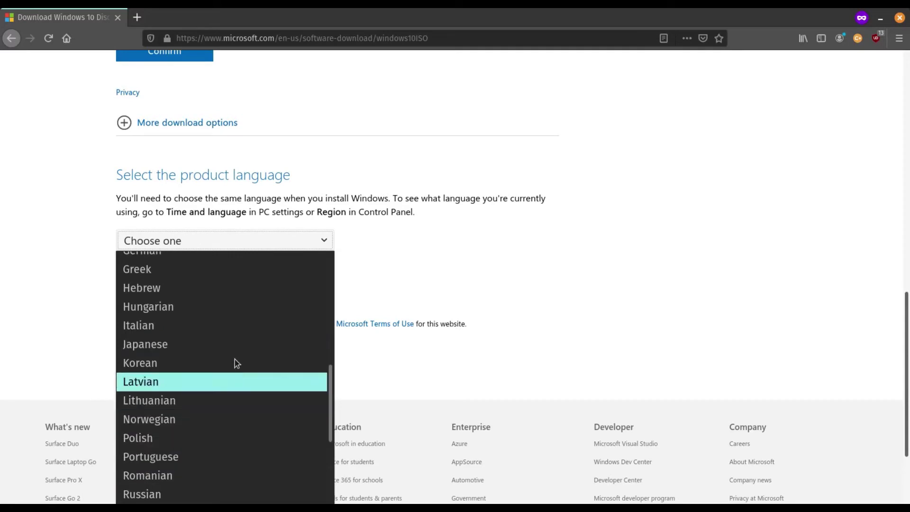
pyautogui.scroll(2, 220, 350)
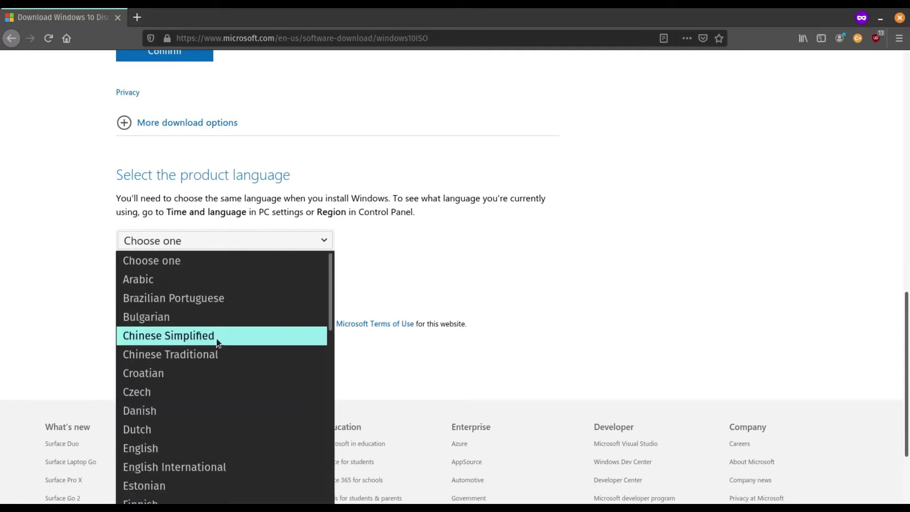
pyautogui.scroll(-2, 218, 374)
pyautogui.click(220, 356)
# Step: Confirm English and save the 64-bit Win10_20H2_v2_English_x64.iso download to disk
pyautogui.click(182, 301)
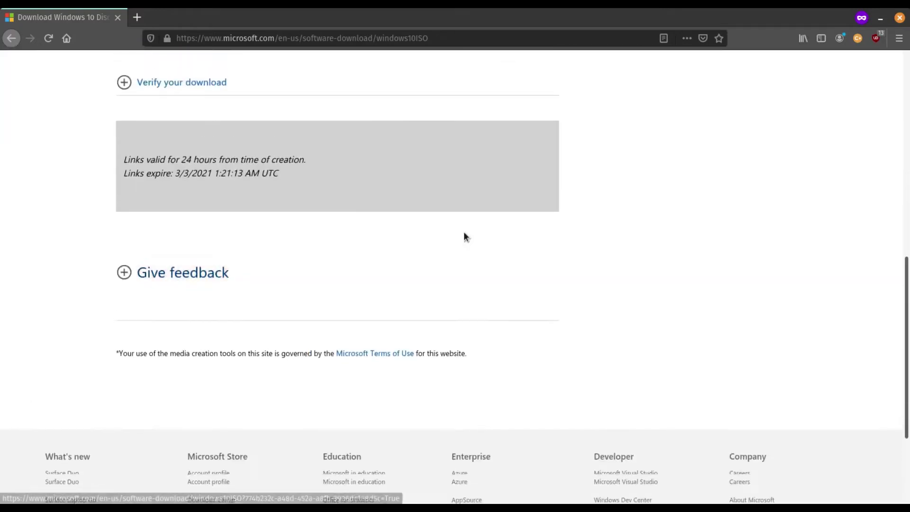
pyautogui.scroll(3, 463, 236)
pyautogui.click(223, 162)
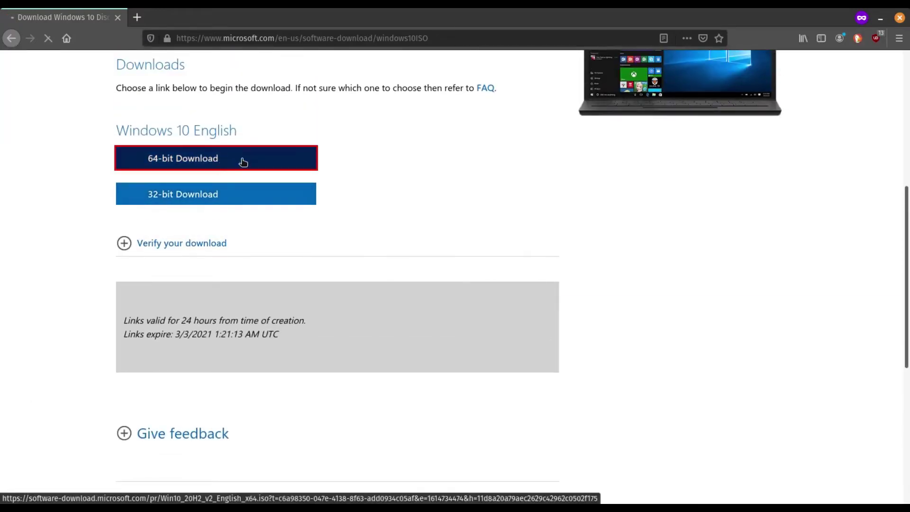
pyautogui.scroll(2, 515, 201)
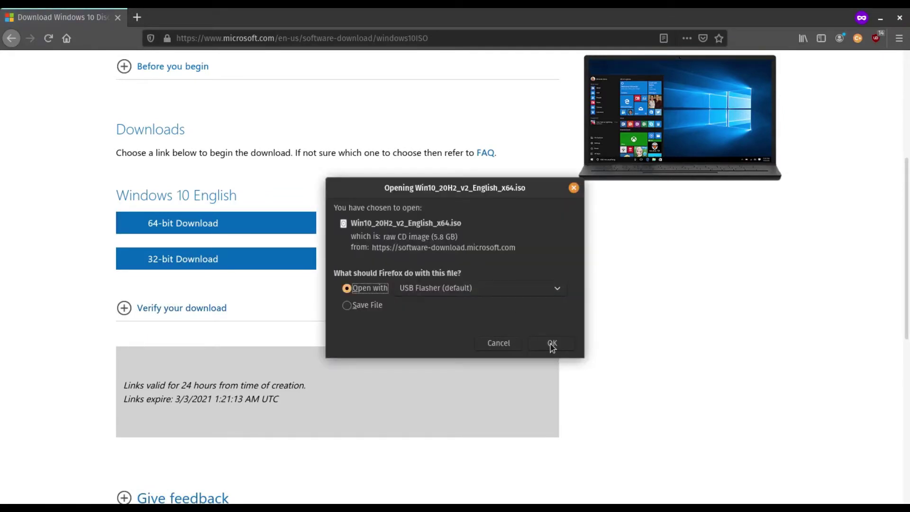
pyautogui.click(368, 305)
pyautogui.click(514, 349)
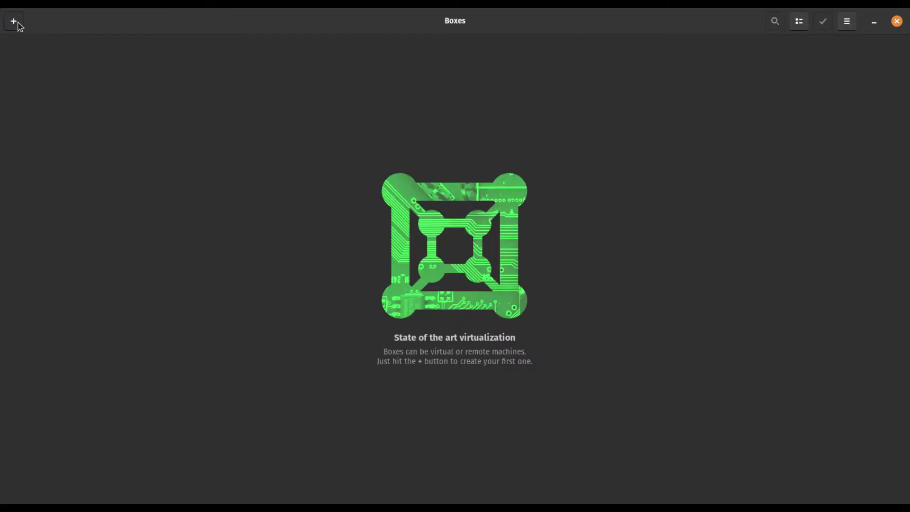
# Step: Create a new virtual machine from an image file, selecting Win10_20H2_v2_English_x64.iso in Music
pyautogui.click(18, 22)
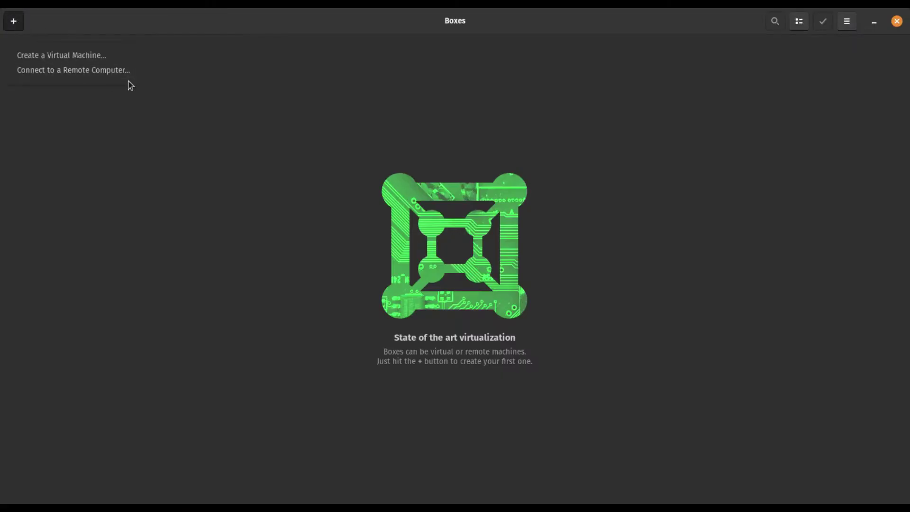
pyautogui.click(94, 57)
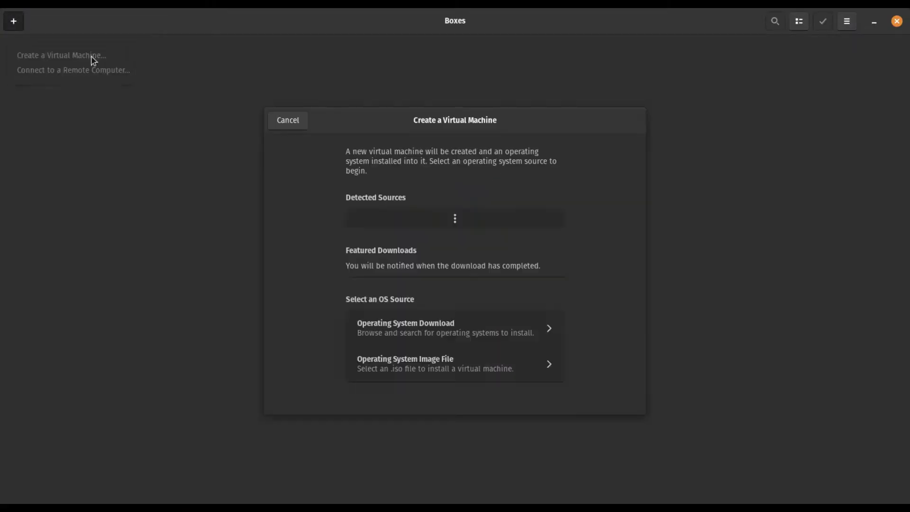
pyautogui.scroll(-2, 448, 289)
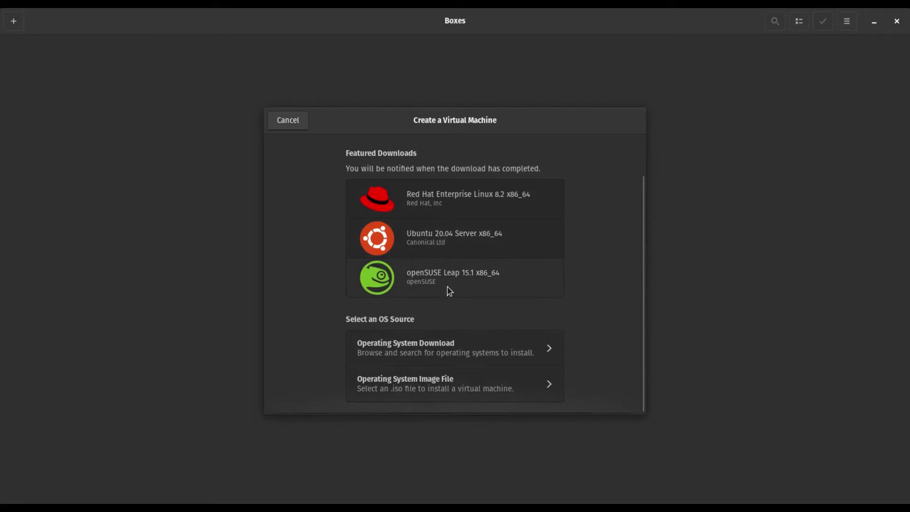
pyautogui.click(434, 386)
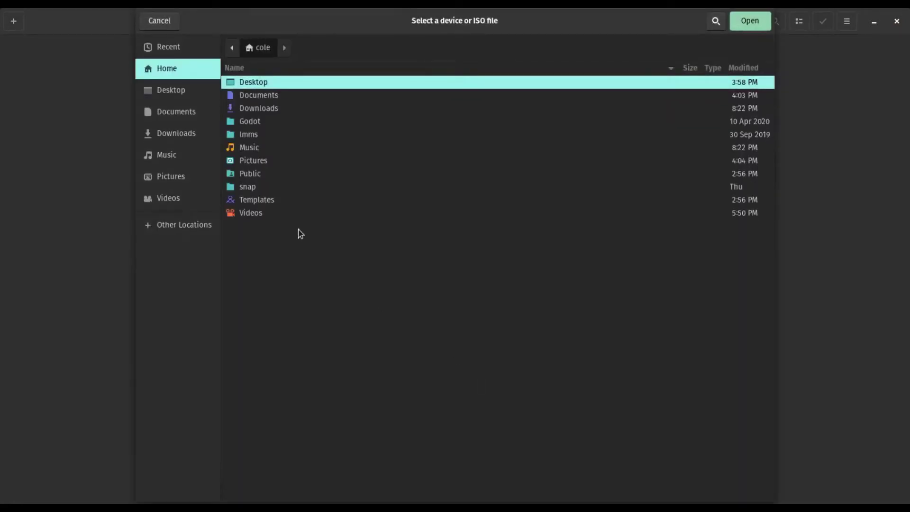
pyautogui.click(190, 157)
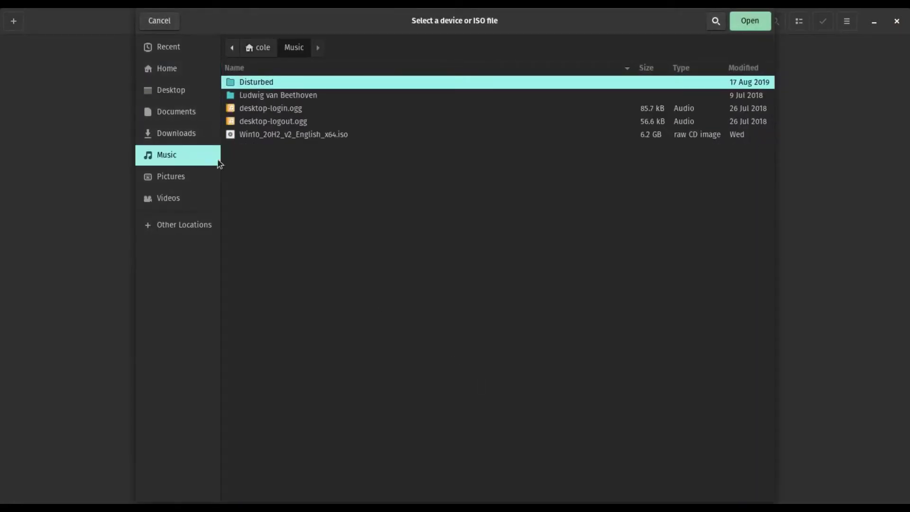
pyautogui.click(261, 141)
# Step: Use the Windows 10 ISO and fill in the account username and password fields
pyautogui.doubleClick(261, 140)
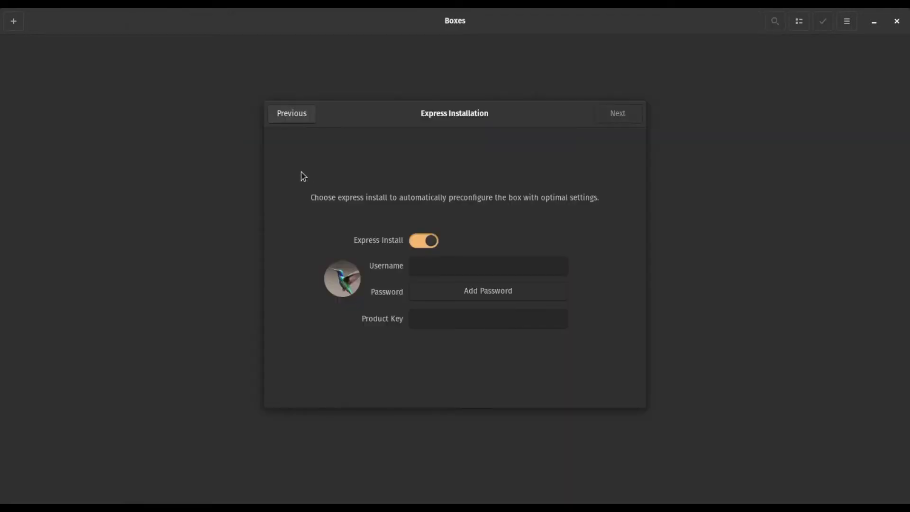
pyautogui.click(481, 267)
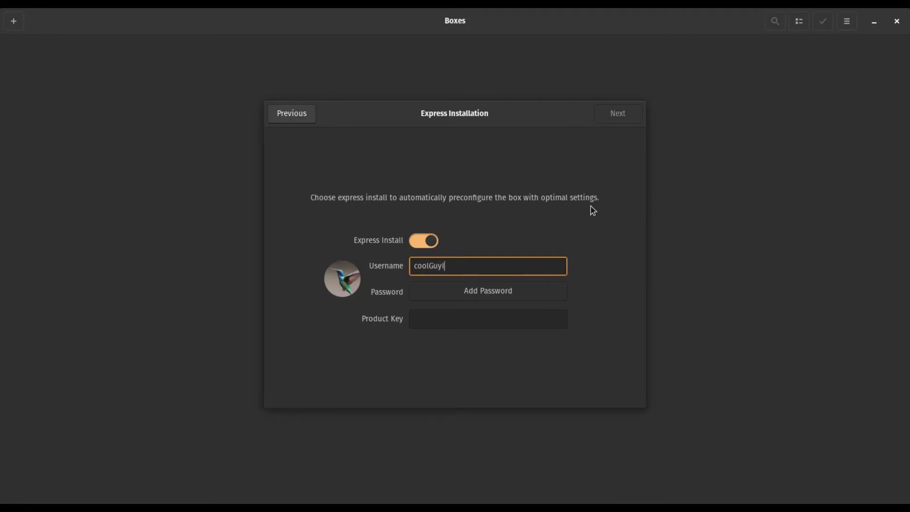
pyautogui.click(516, 292)
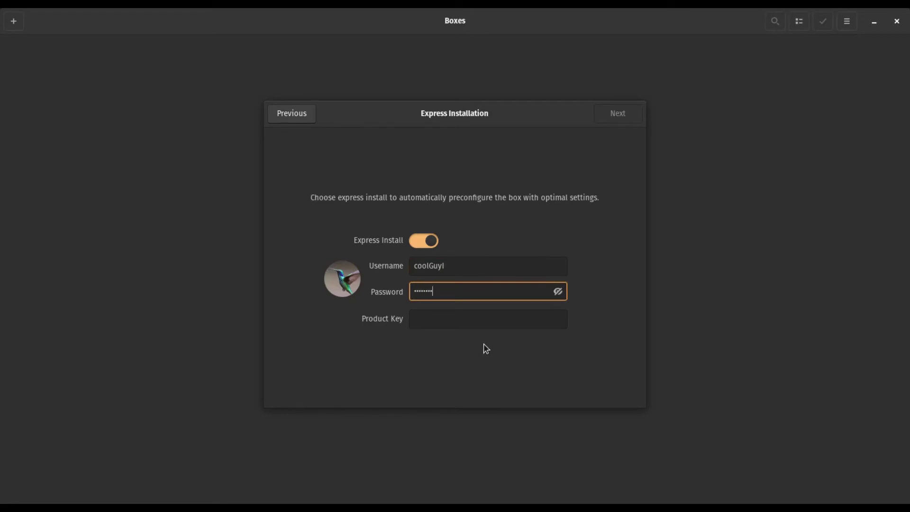
pyautogui.click(446, 317)
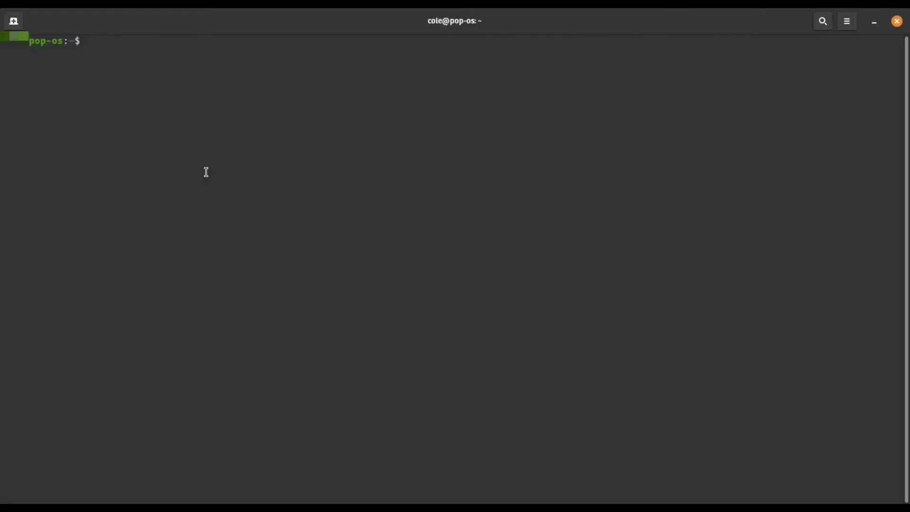
# Step: Run sudo cat /sys/firmware/acpi/tables/MSDM, which reports 'No such file or directory'
pyautogui.rightClick(138, 57)
pyautogui.click(162, 88)
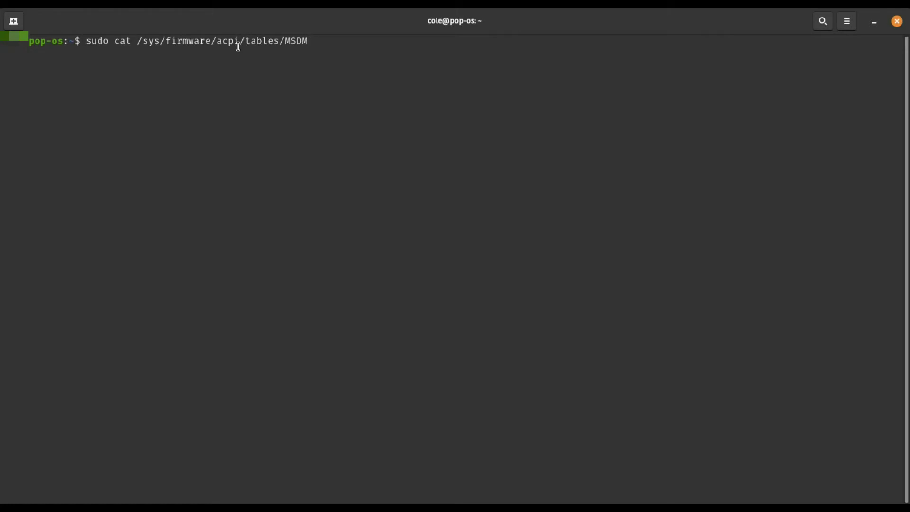
pyautogui.press('Return')
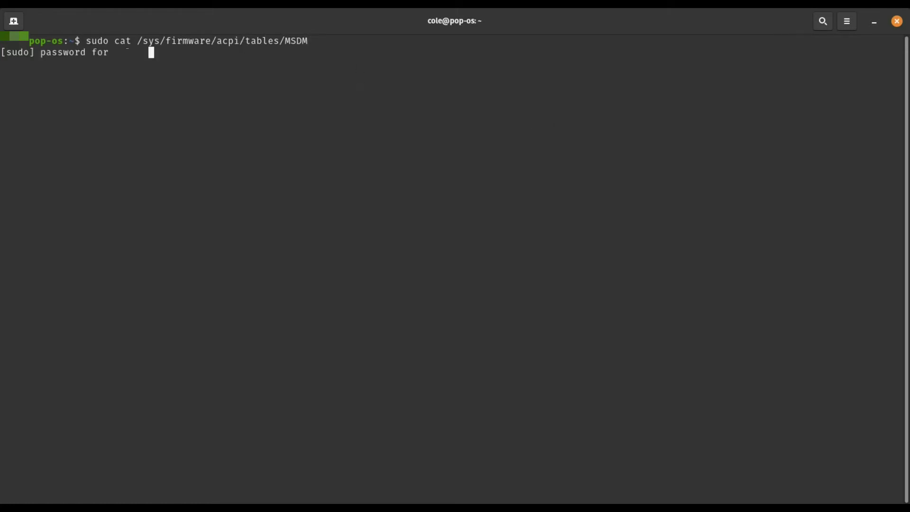
pyautogui.press('Return')
pyautogui.moveTo(284, 75); pyautogui.dragTo(353, 63)
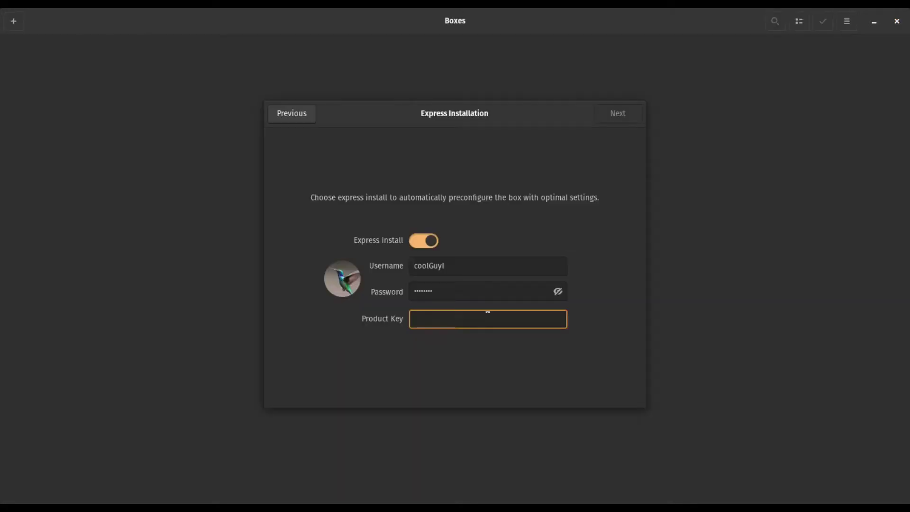
pyautogui.click(485, 295)
# Step: Paste the Windows product key into its field and continue to Review and Create
pyautogui.press('Tab')
pyautogui.write('X')
pyautogui.press('BackSpace')
pyautogui.write('X')
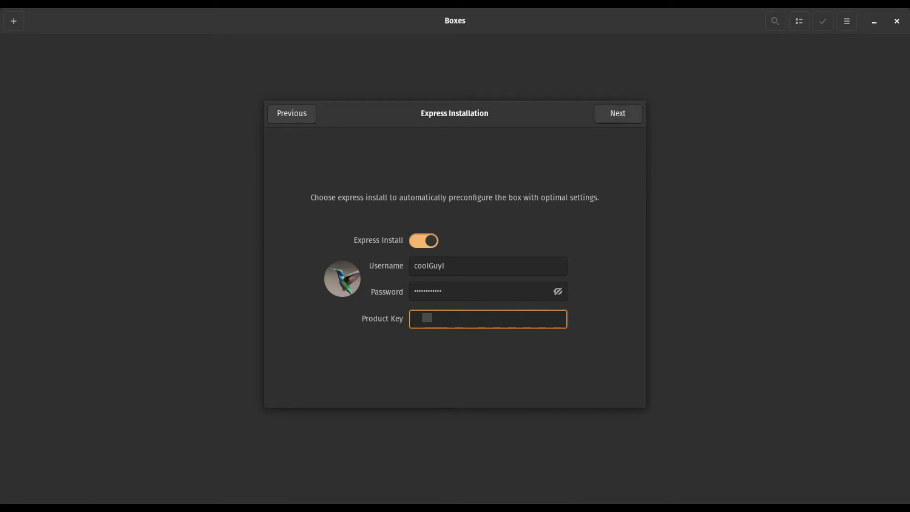
pyautogui.hotkey('ctrl', 'v')
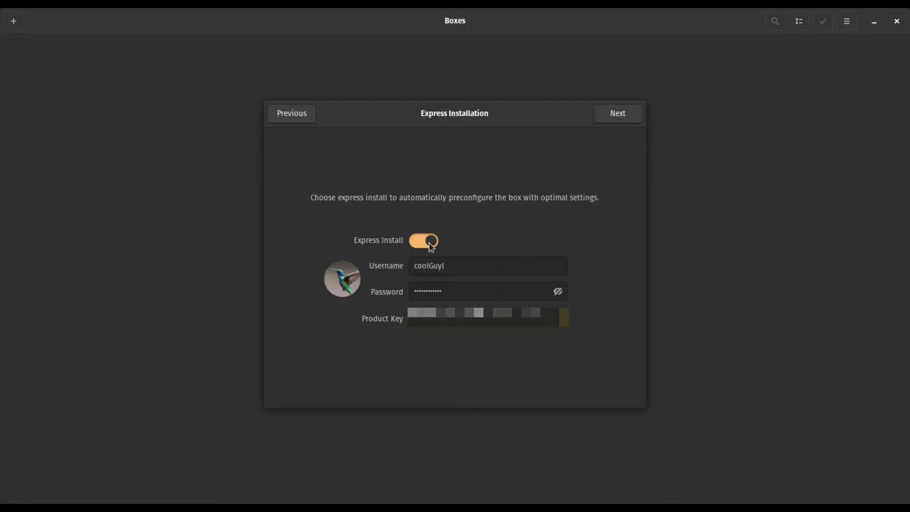
pyautogui.click(619, 117)
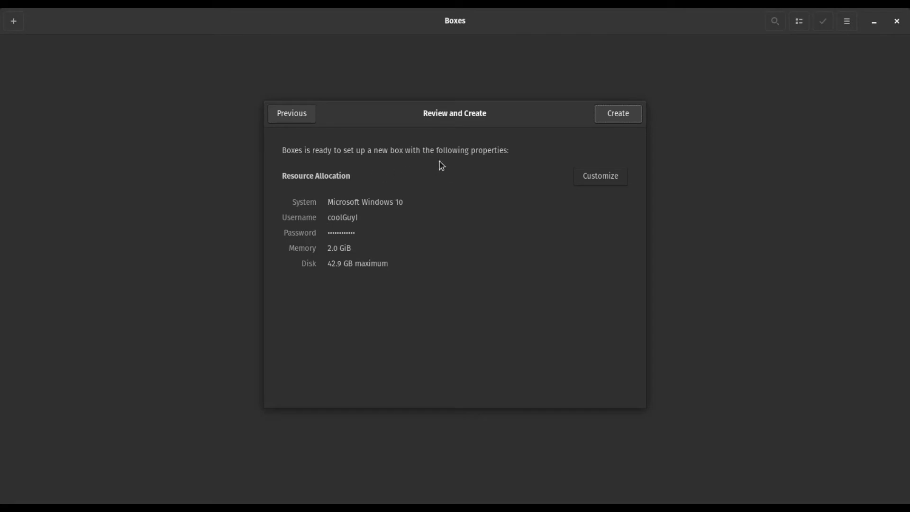
# Step: Revisit the express installation page, switching express install off and back on
pyautogui.click(287, 121)
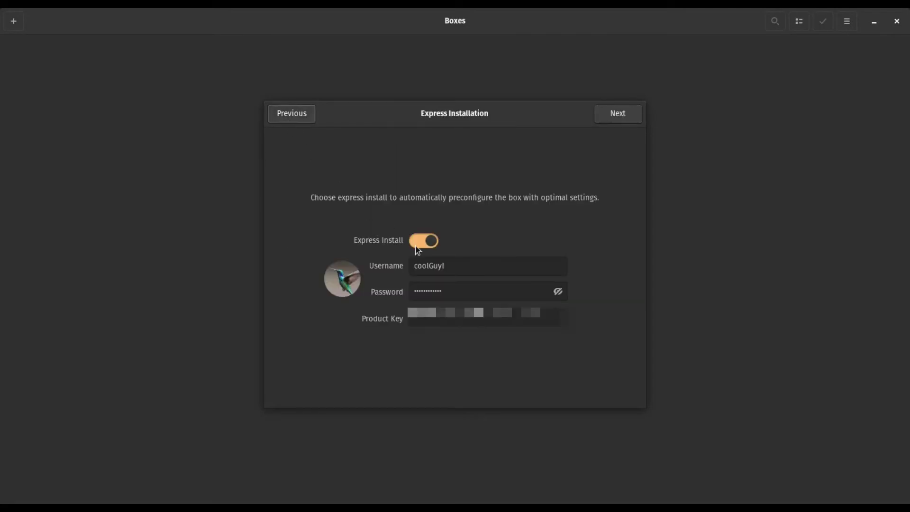
pyautogui.click(419, 244)
pyautogui.click(429, 242)
pyautogui.click(619, 117)
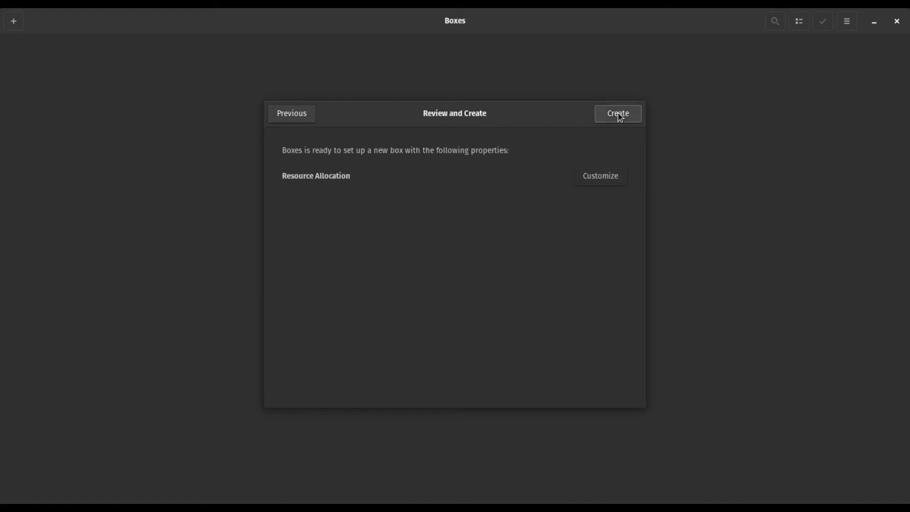
# Step: Raise the box's memory to 4.0 GiB and create the Windows 10 box
pyautogui.click(600, 180)
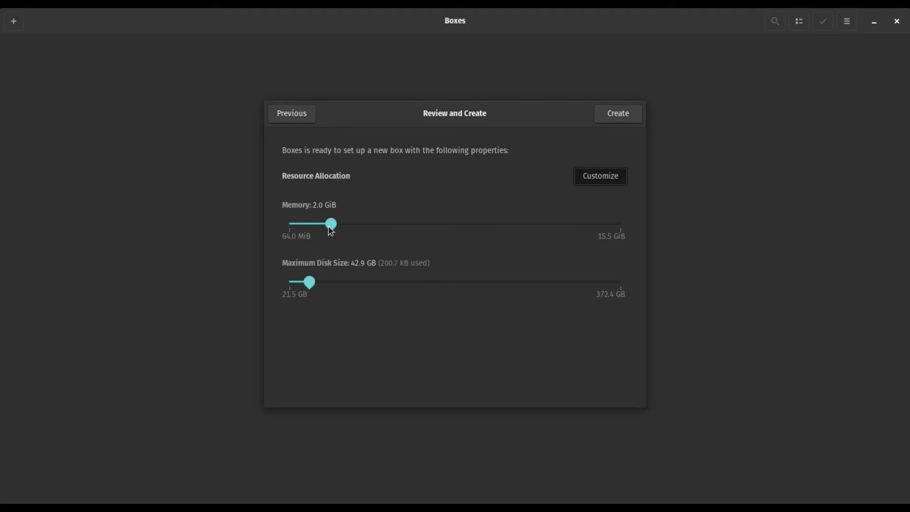
pyautogui.moveTo(333, 231); pyautogui.dragTo(376, 230)
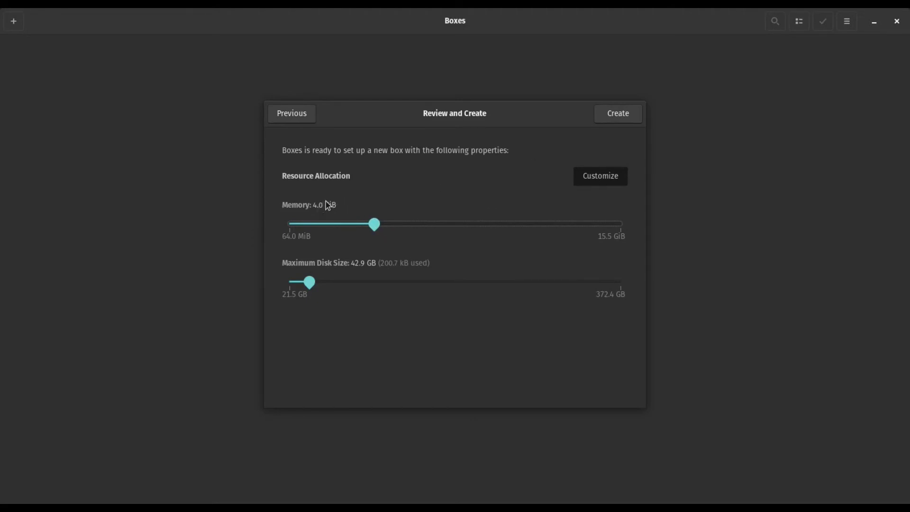
pyautogui.click(587, 177)
pyautogui.click(612, 180)
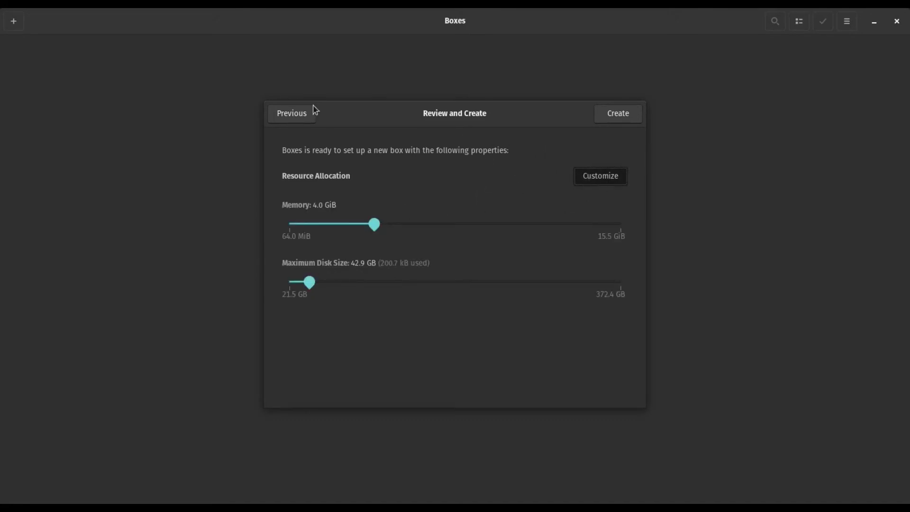
pyautogui.click(613, 119)
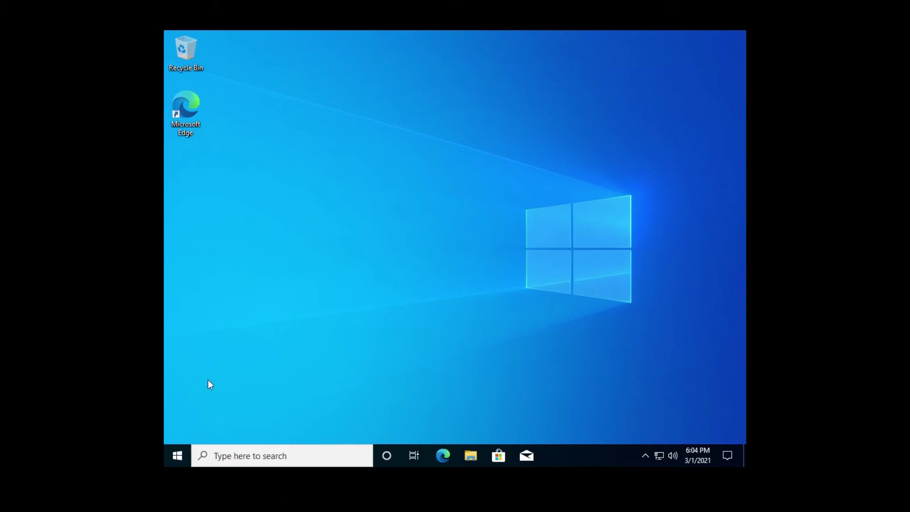
# Step: Open Display settings from the Windows desktop's right-click menu
pyautogui.rightClick(375, 278)
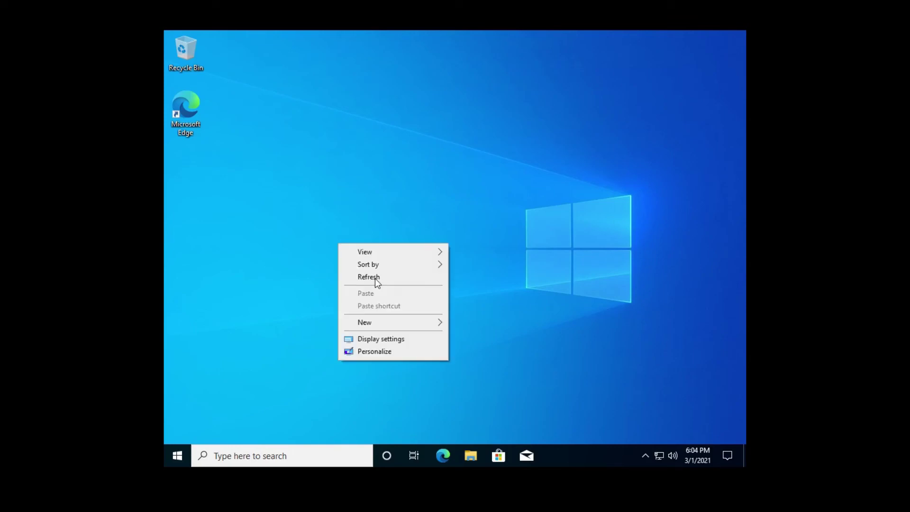
pyautogui.click(366, 343)
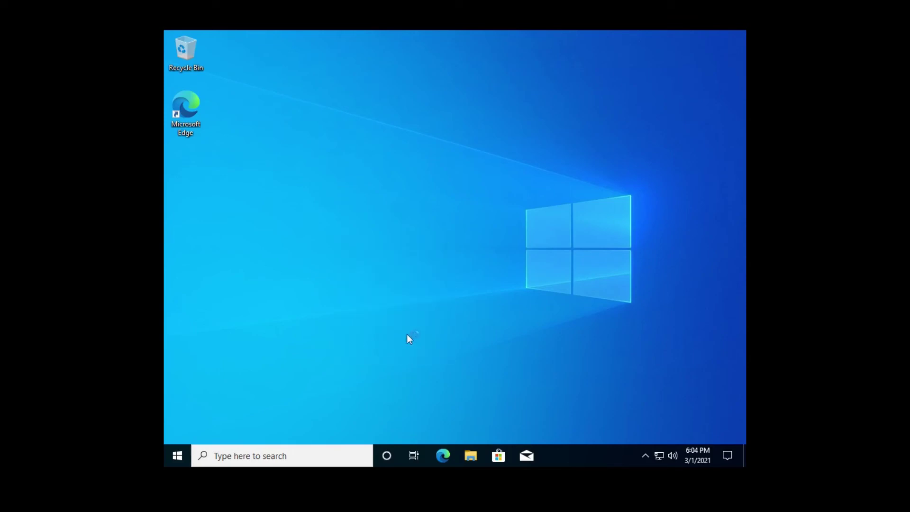
pyautogui.click(528, 454)
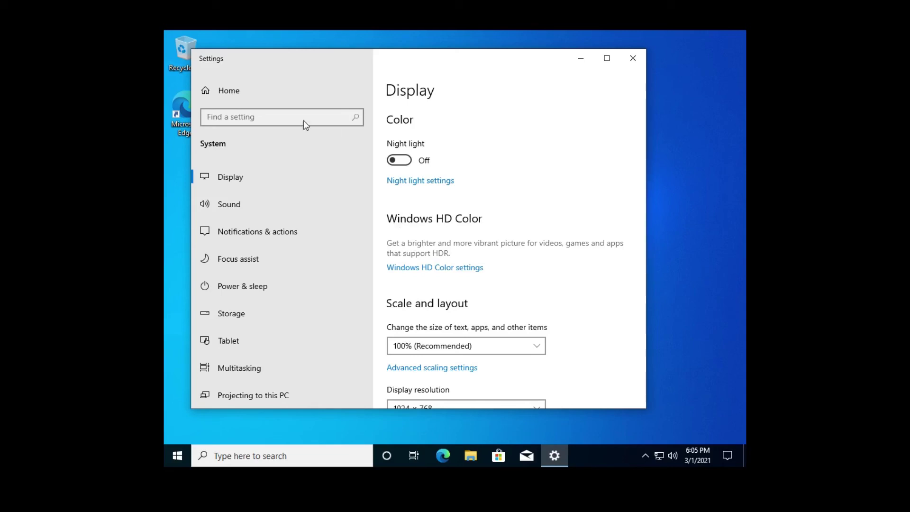
# Step: Choose 1600 × 900 display resolution, keep the change, and close Settings
pyautogui.scroll(-2, 473, 398)
pyautogui.scroll(-3, 483, 331)
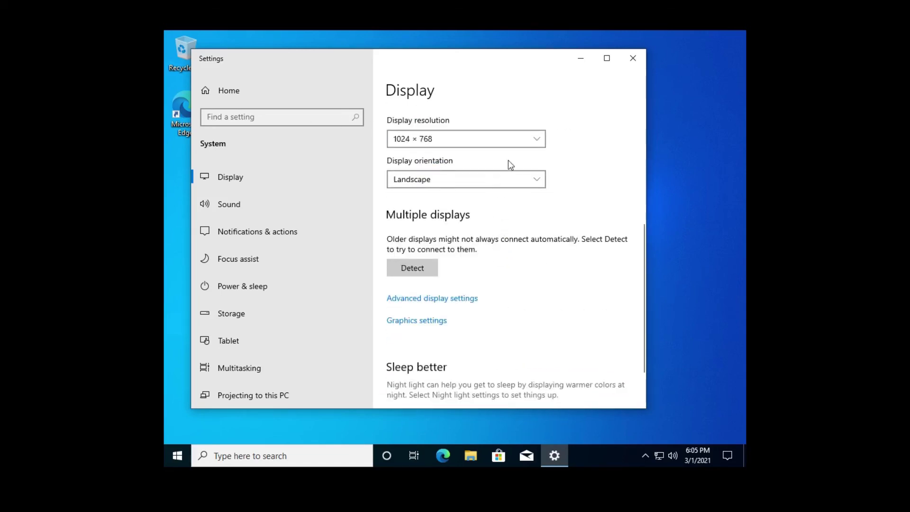
pyautogui.click(522, 141)
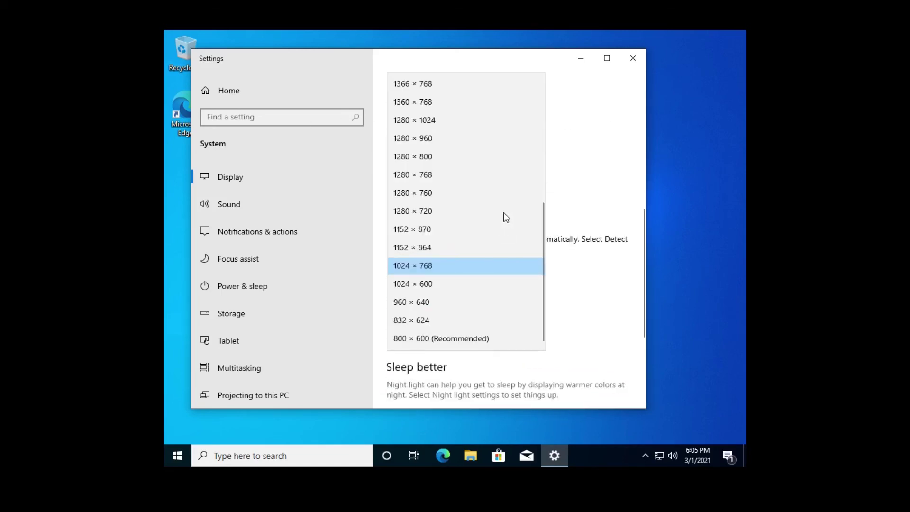
pyautogui.scroll(5, 504, 213)
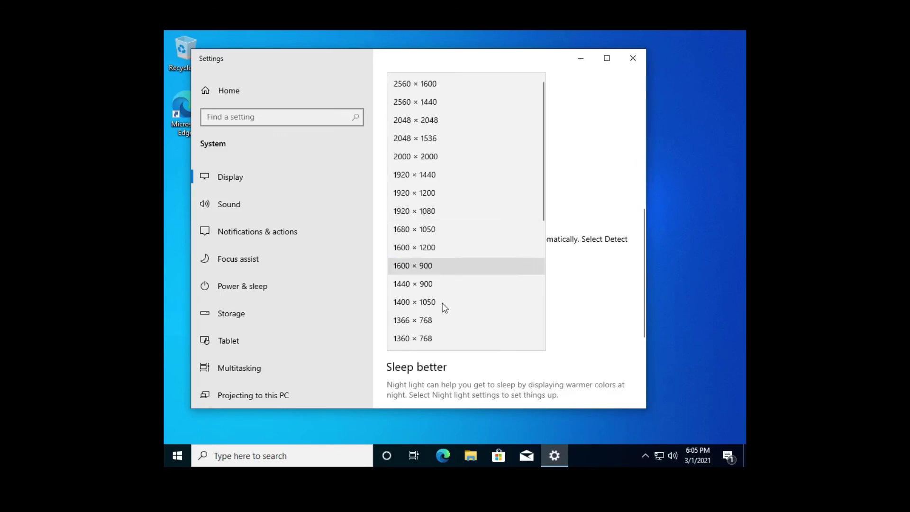
pyautogui.scroll(-1, 446, 322)
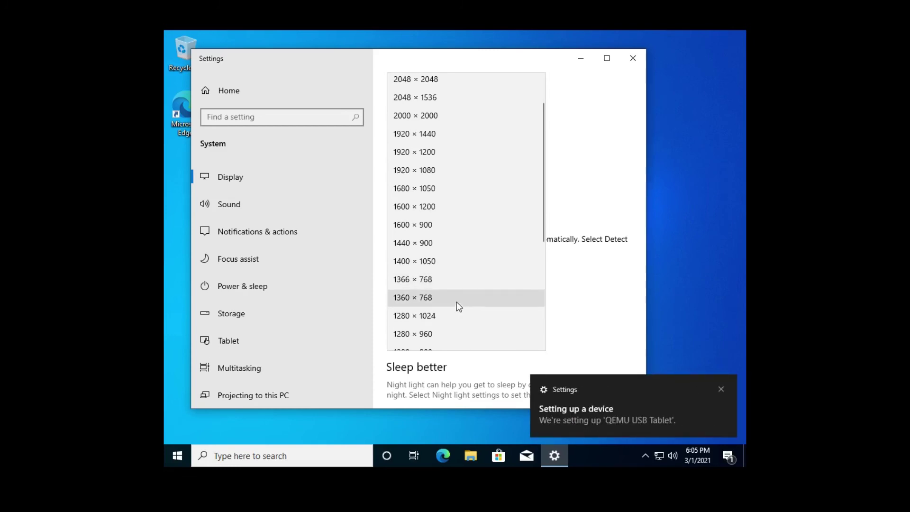
pyautogui.scroll(-1, 455, 309)
pyautogui.scroll(-2, 455, 314)
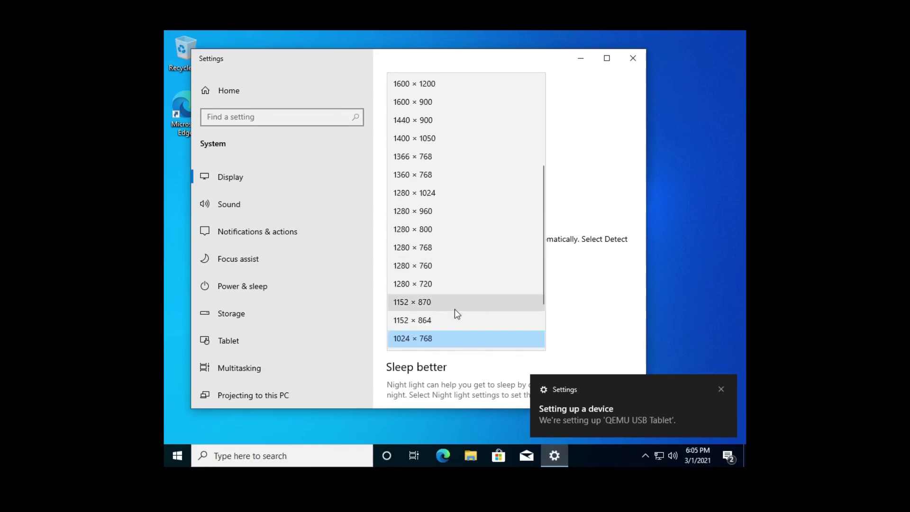
pyautogui.scroll(1, 454, 309)
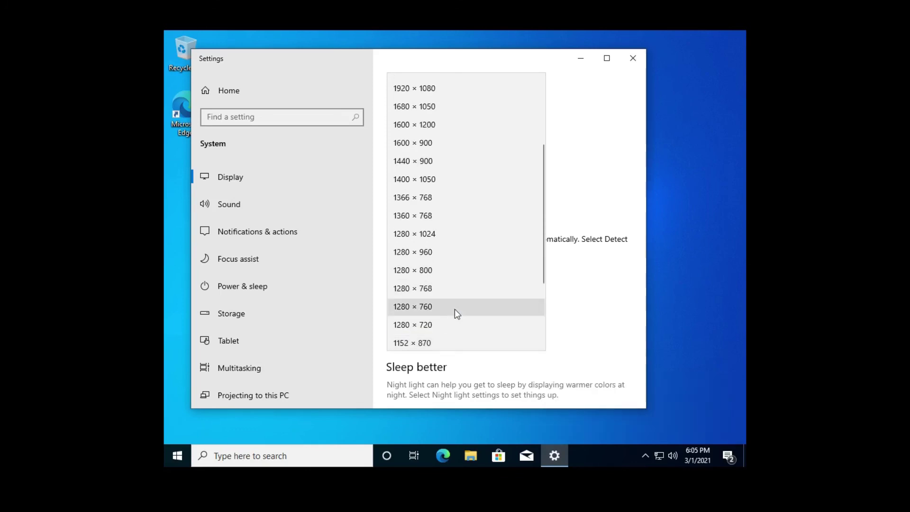
pyautogui.scroll(1, 455, 309)
pyautogui.scroll(1, 454, 309)
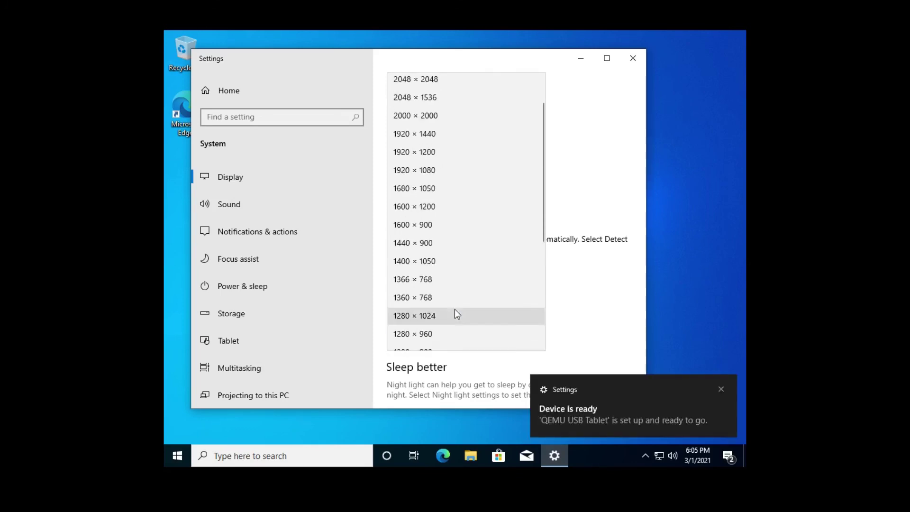
pyautogui.scroll(1, 454, 309)
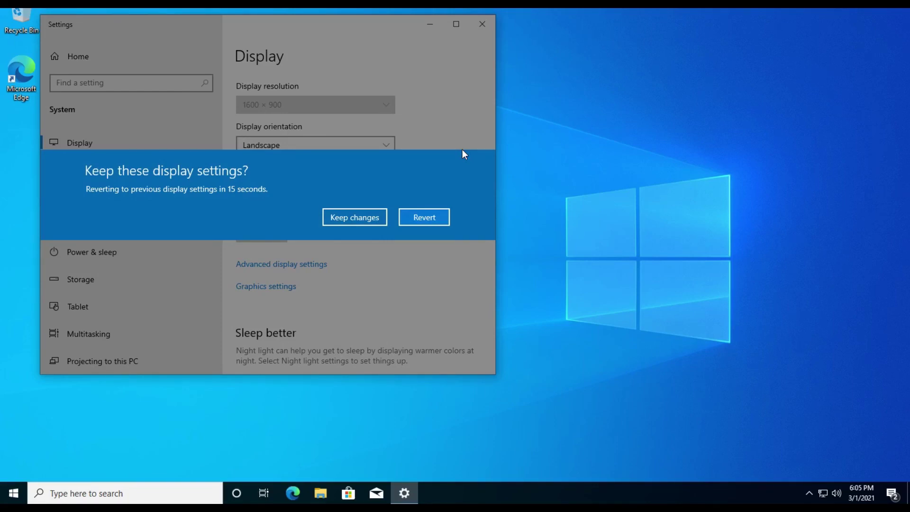
pyautogui.press('Return')
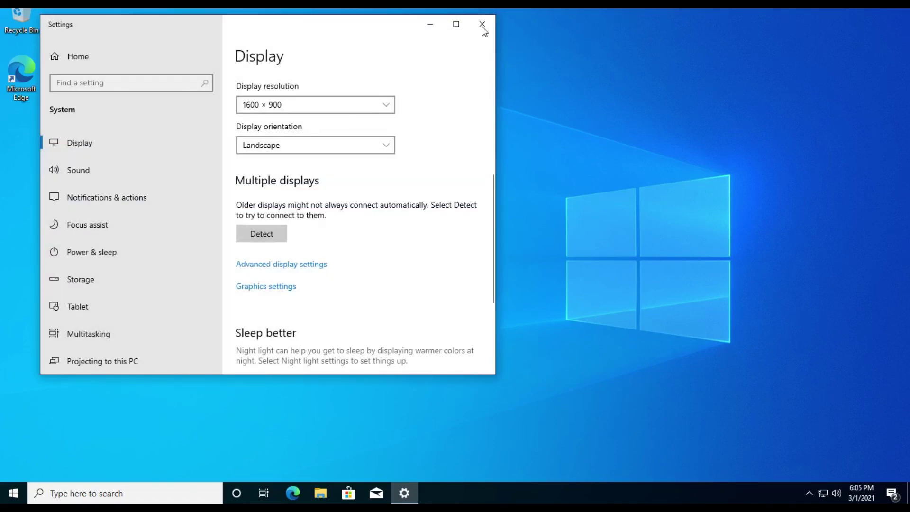
pyautogui.click(484, 24)
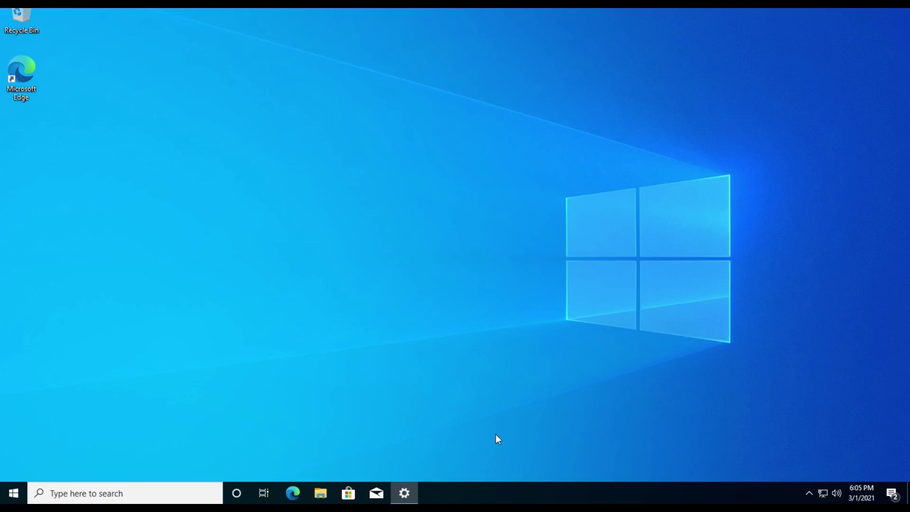
# Step: Bring up the Windows taskbar's options menu
pyautogui.rightClick(479, 493)
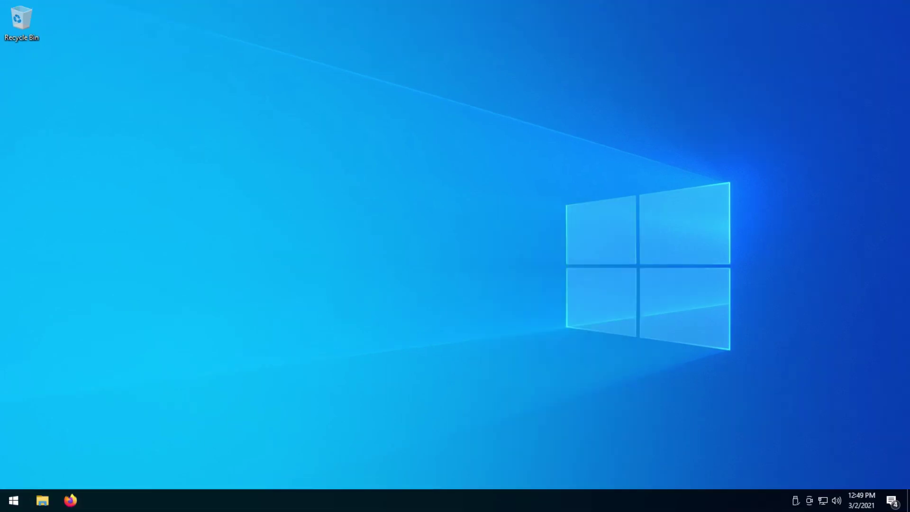